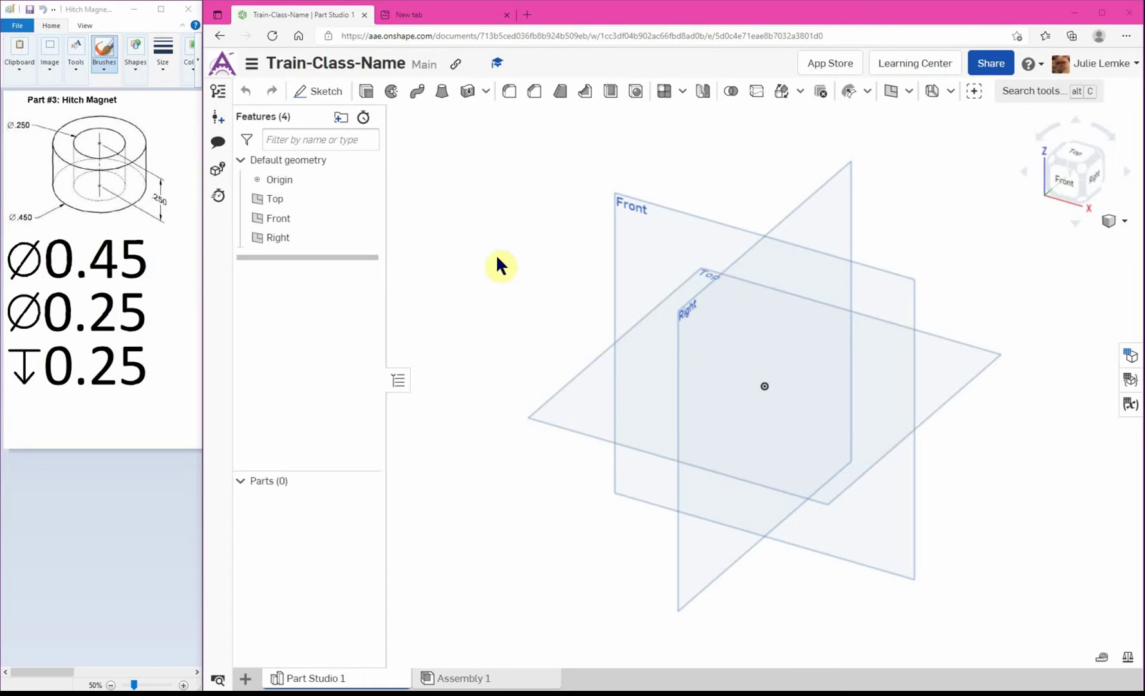
Step: Sketch two concentric circles centred on the origin on the Front plane, about 1.63 in and 0.93 in in diameter
click(324, 95)
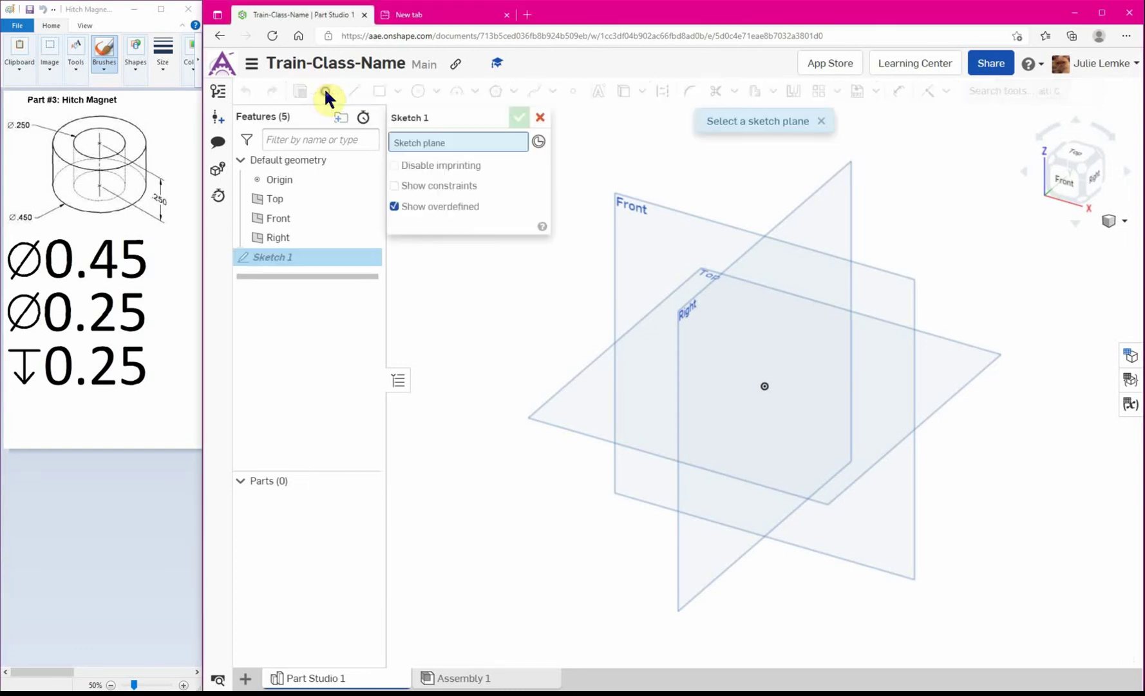
click(633, 205)
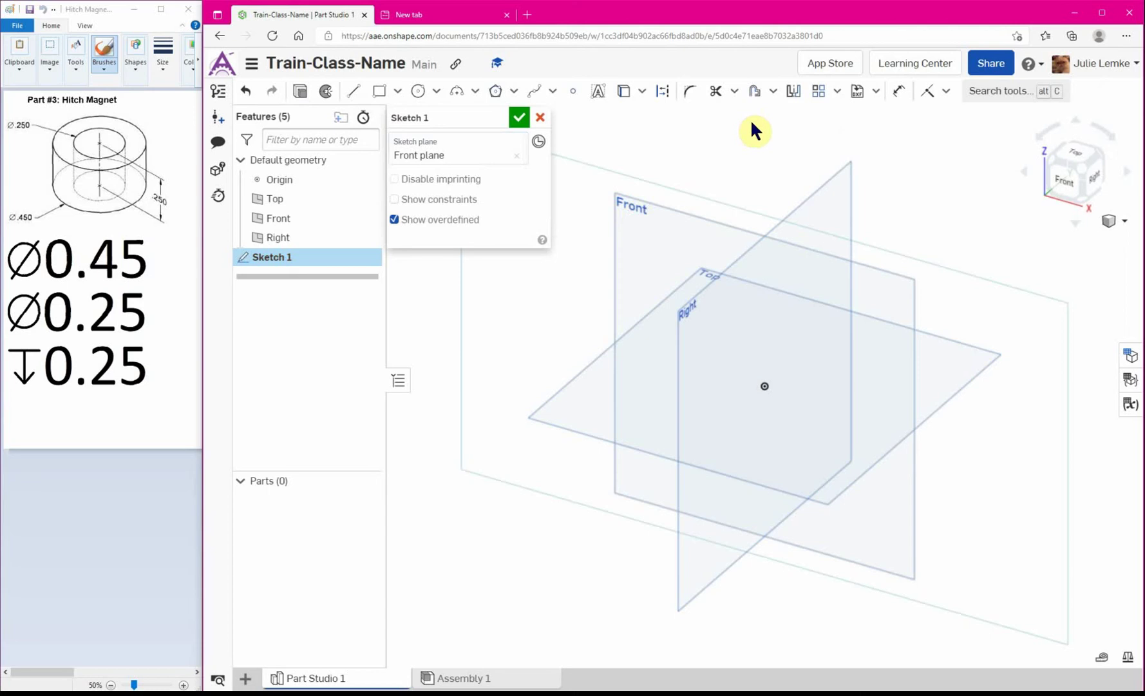
click(1064, 178)
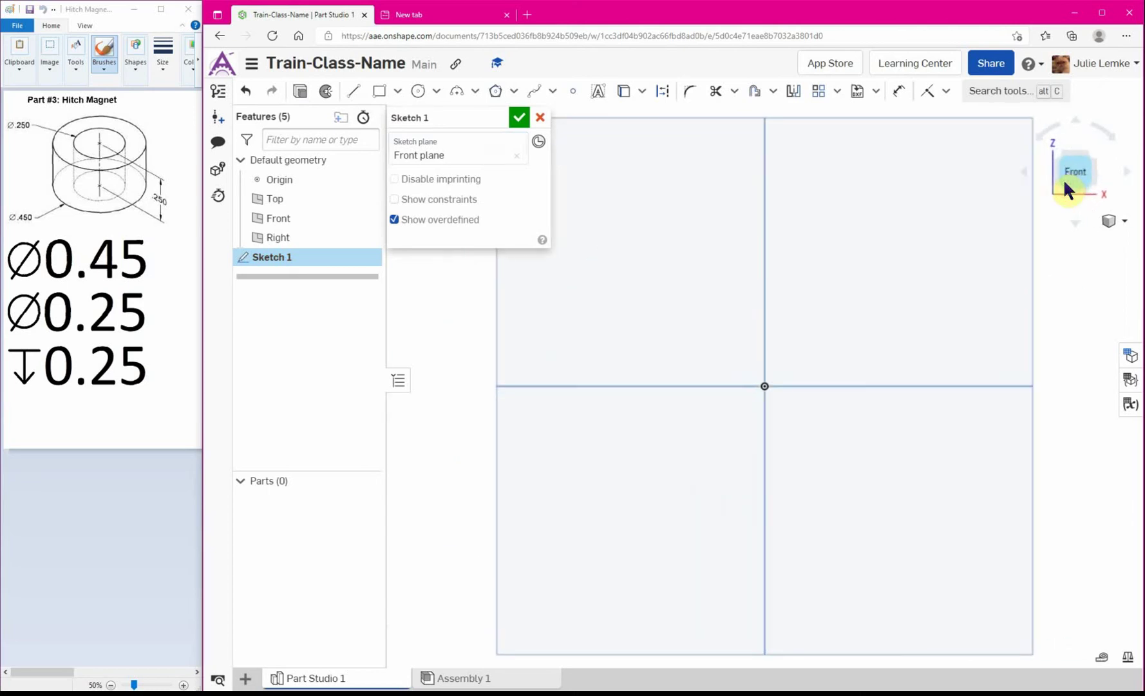
click(421, 92)
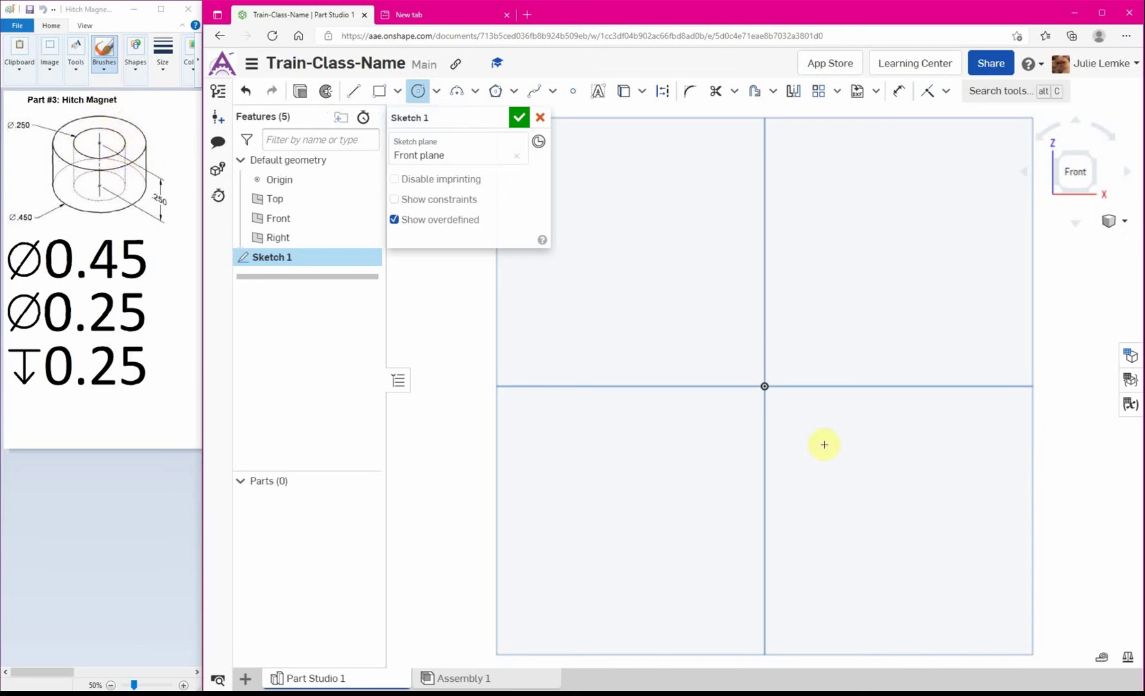
click(765, 386)
click(815, 334)
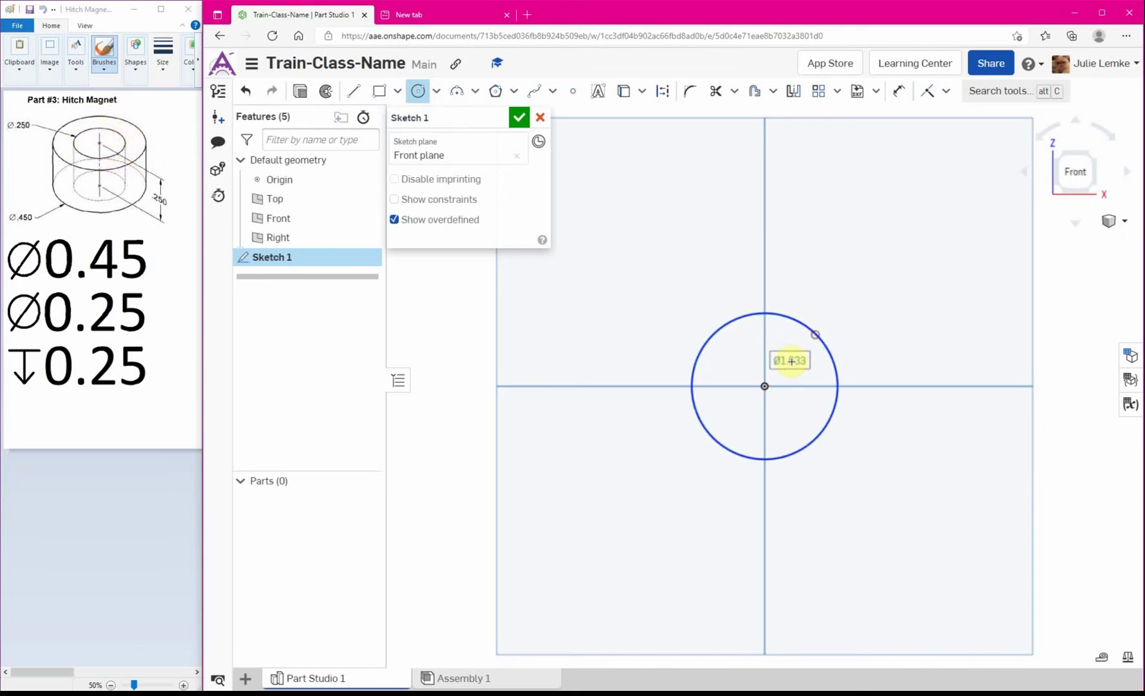
click(765, 385)
click(792, 355)
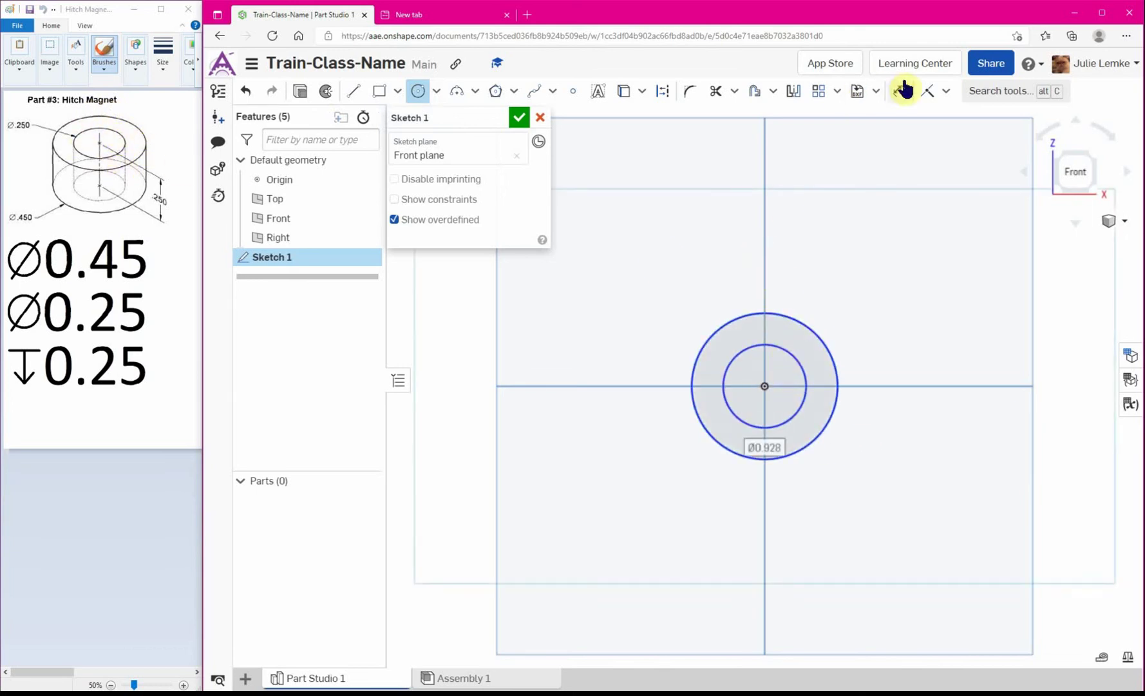
Step: Dimension the outer circle's diameter and set it to 0.45 in
click(900, 95)
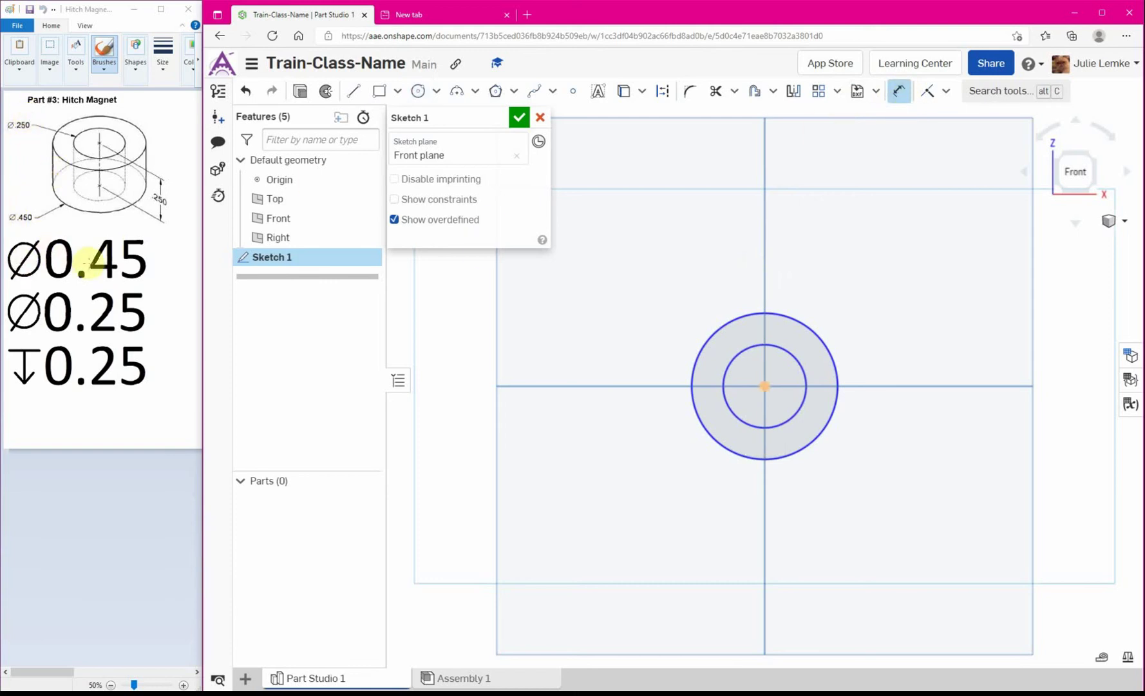
click(818, 336)
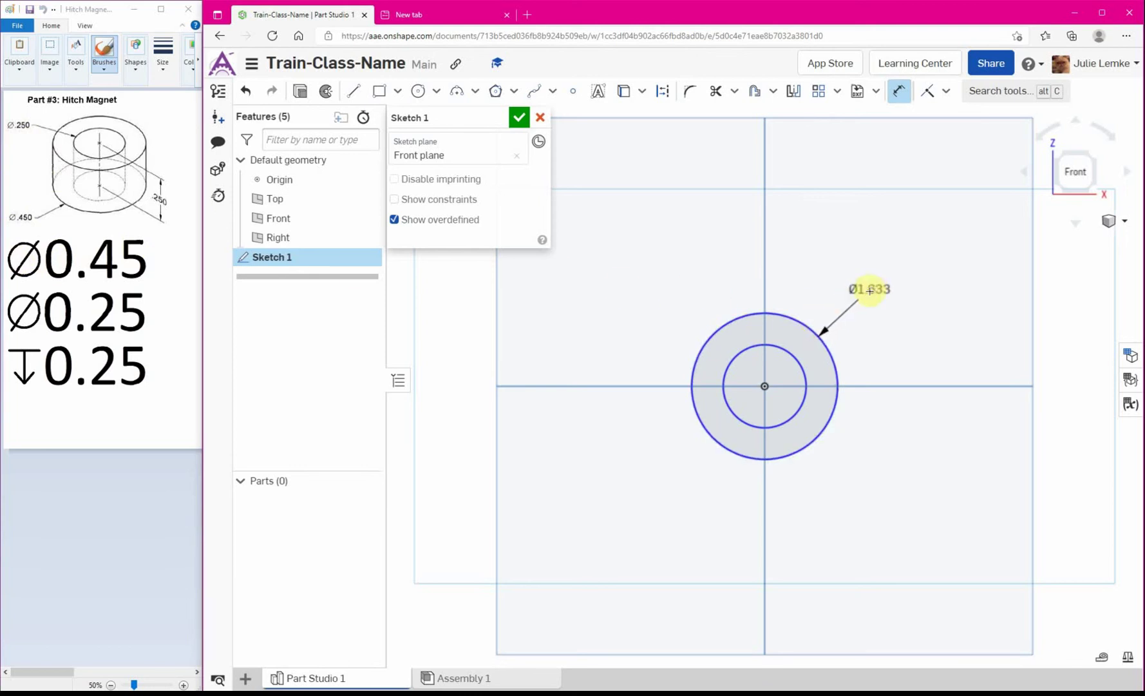
click(859, 295)
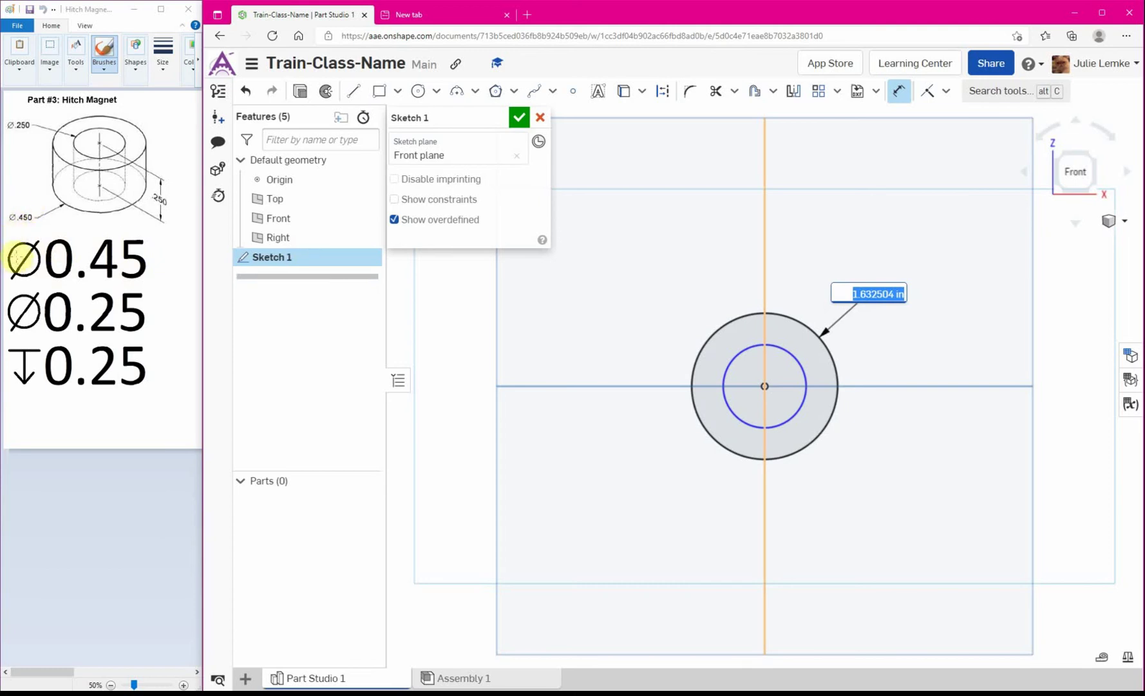
text(0.)
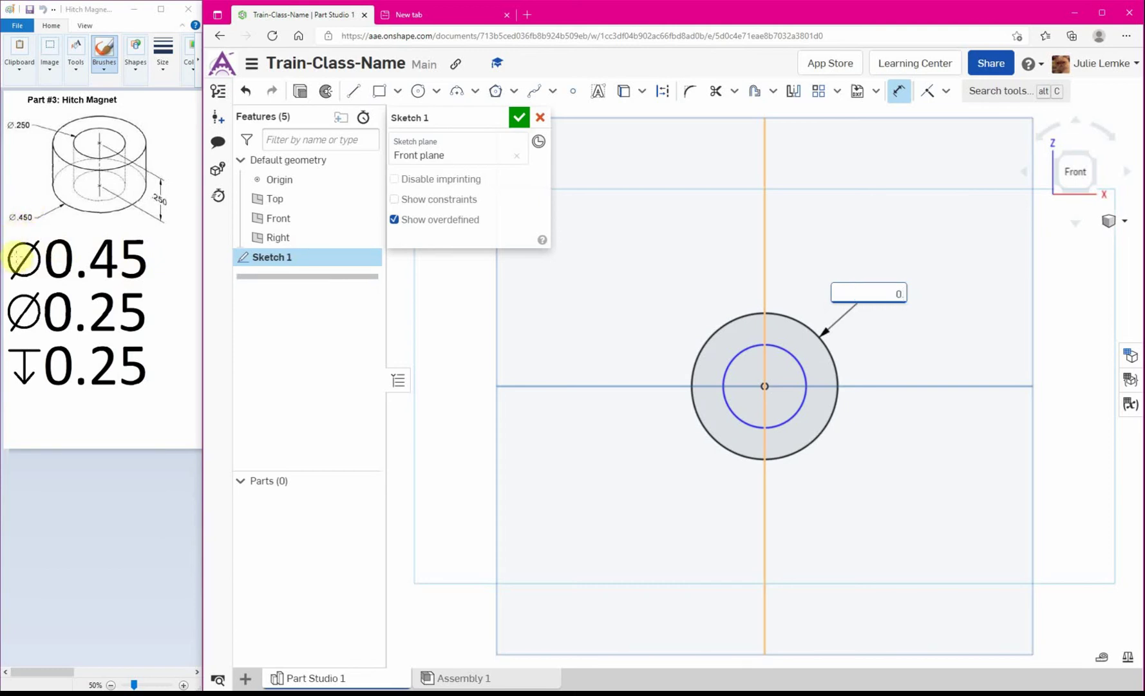
text(45)
key(Return)
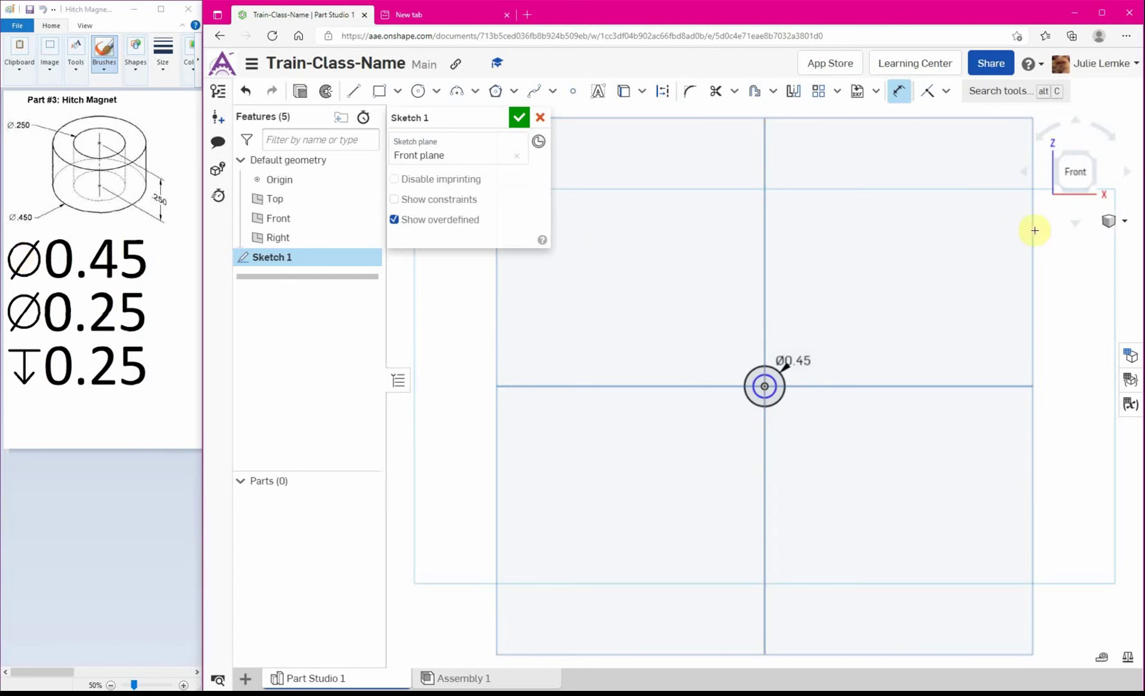
Step: Dimension the inner circle's diameter, set it to 0.25 in, and finish the sketch
click(1124, 221)
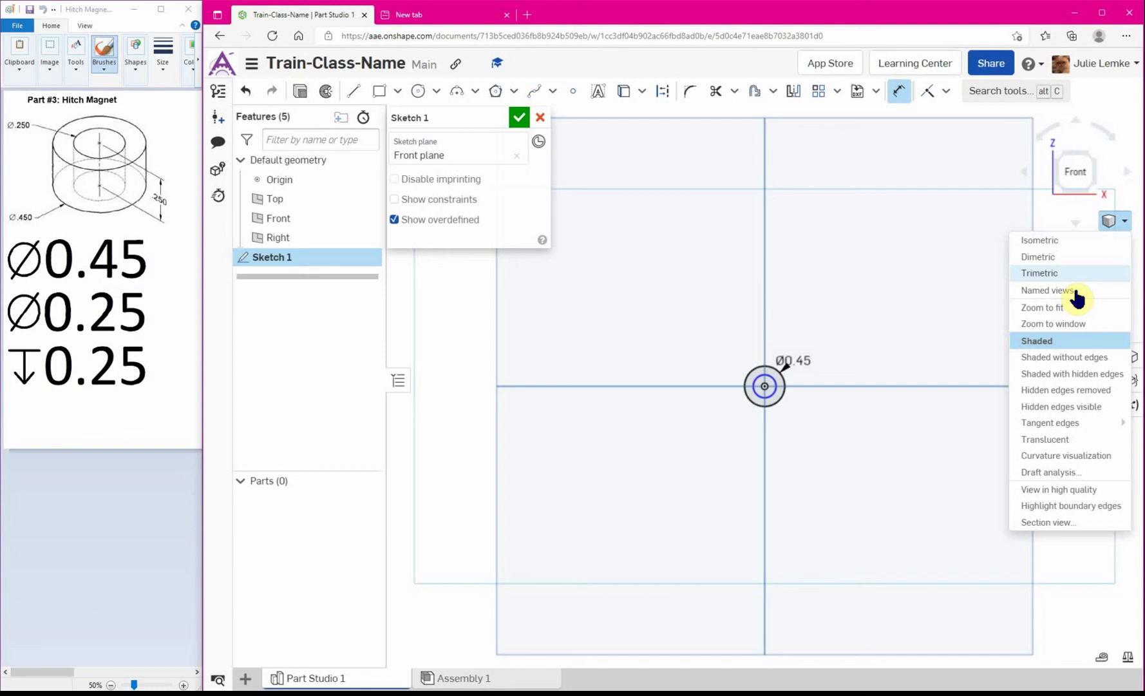
click(1085, 326)
drag(709, 334, 834, 432)
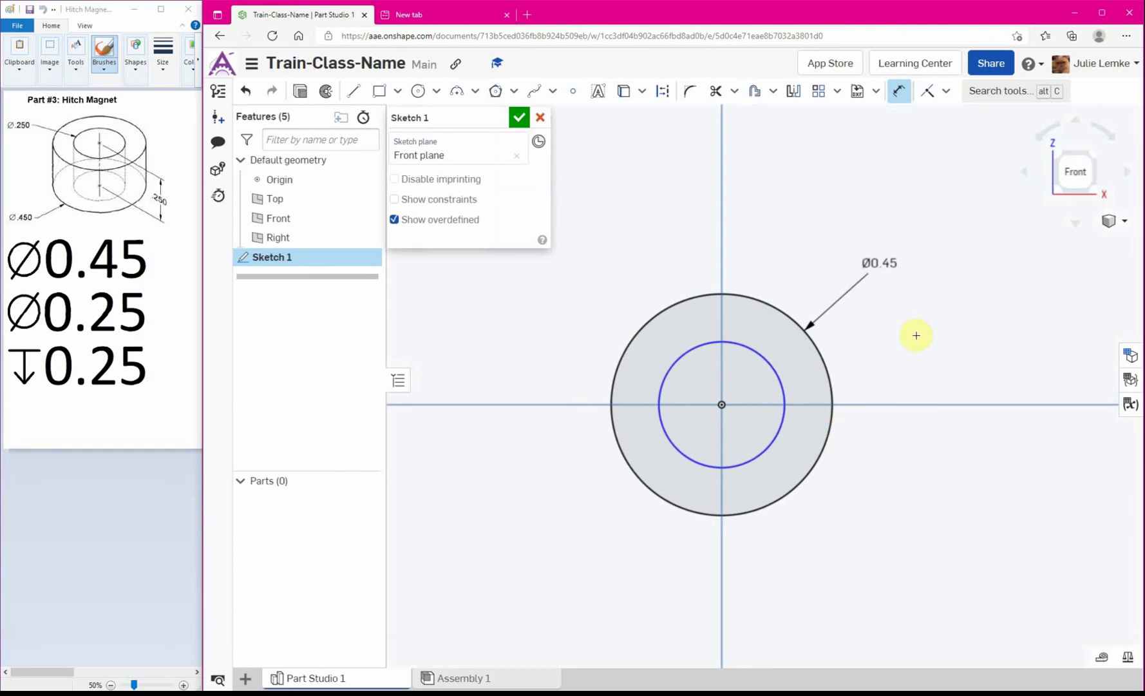
scroll(762, 403, up, 5)
scroll(762, 404, down, 7)
scroll(761, 408, up, 1)
scroll(761, 408, down, 4)
scroll(760, 408, up, 6)
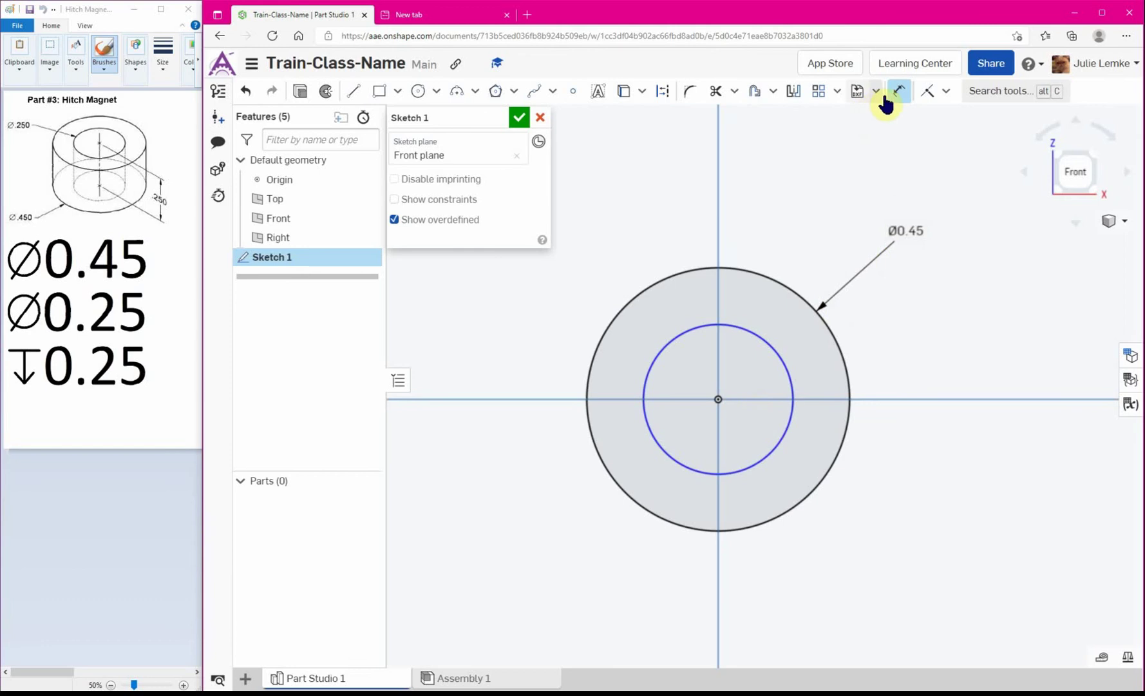
click(780, 361)
click(899, 91)
click(775, 450)
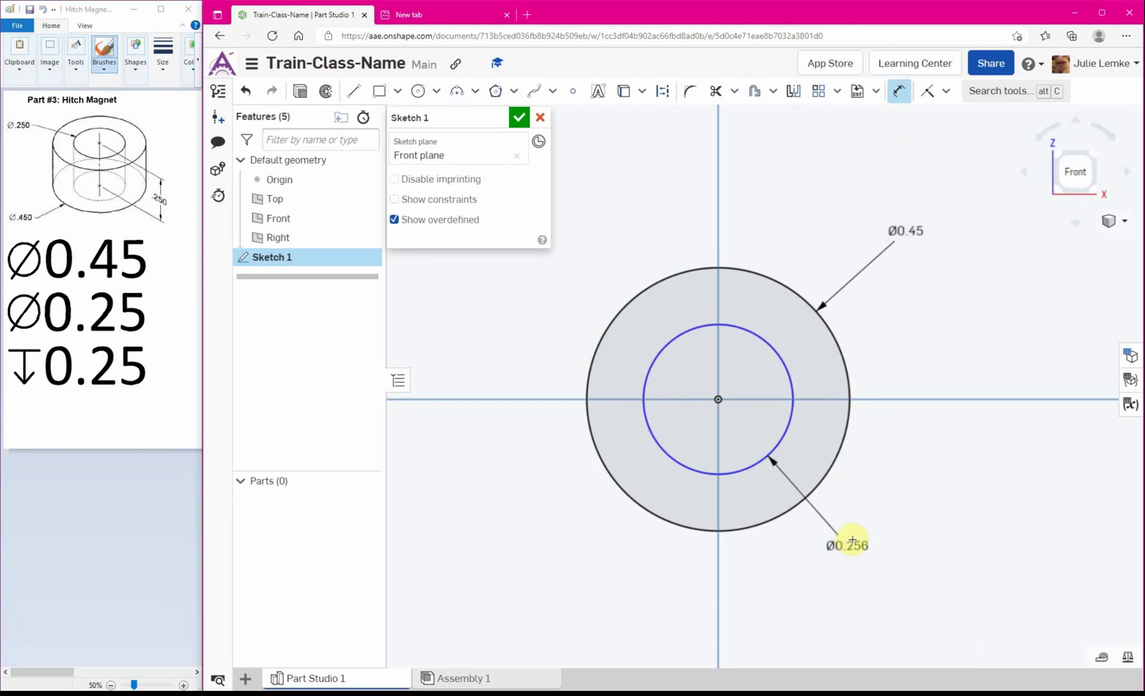
click(851, 539)
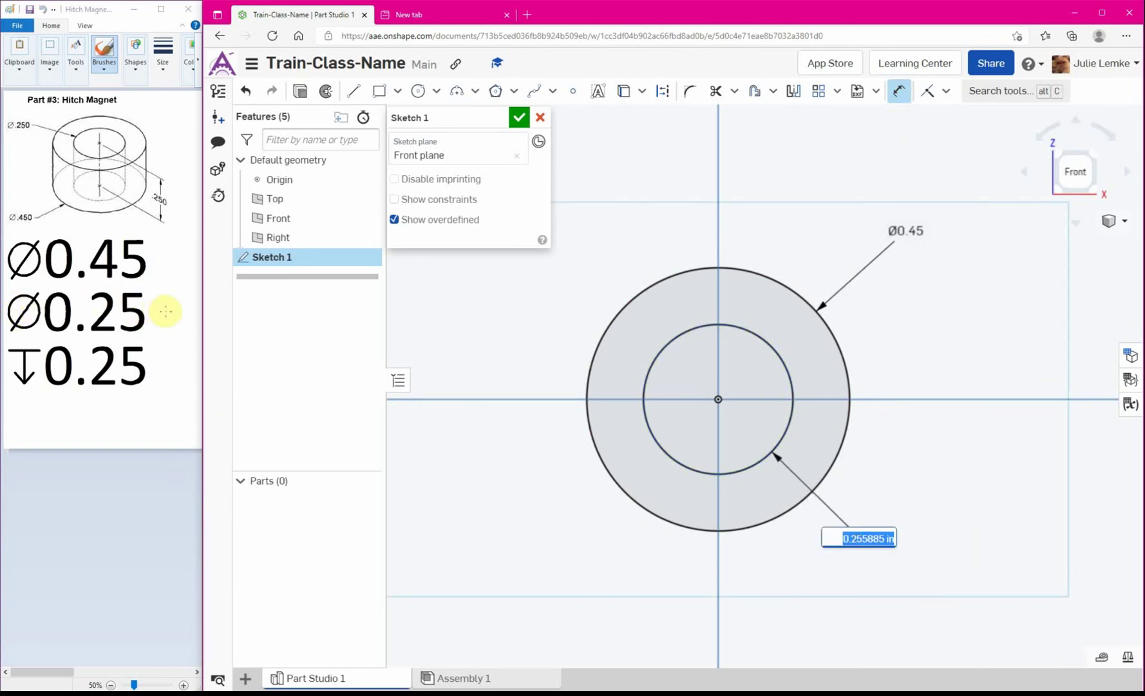
key(BackSpace)
text(0.25)
key(Return)
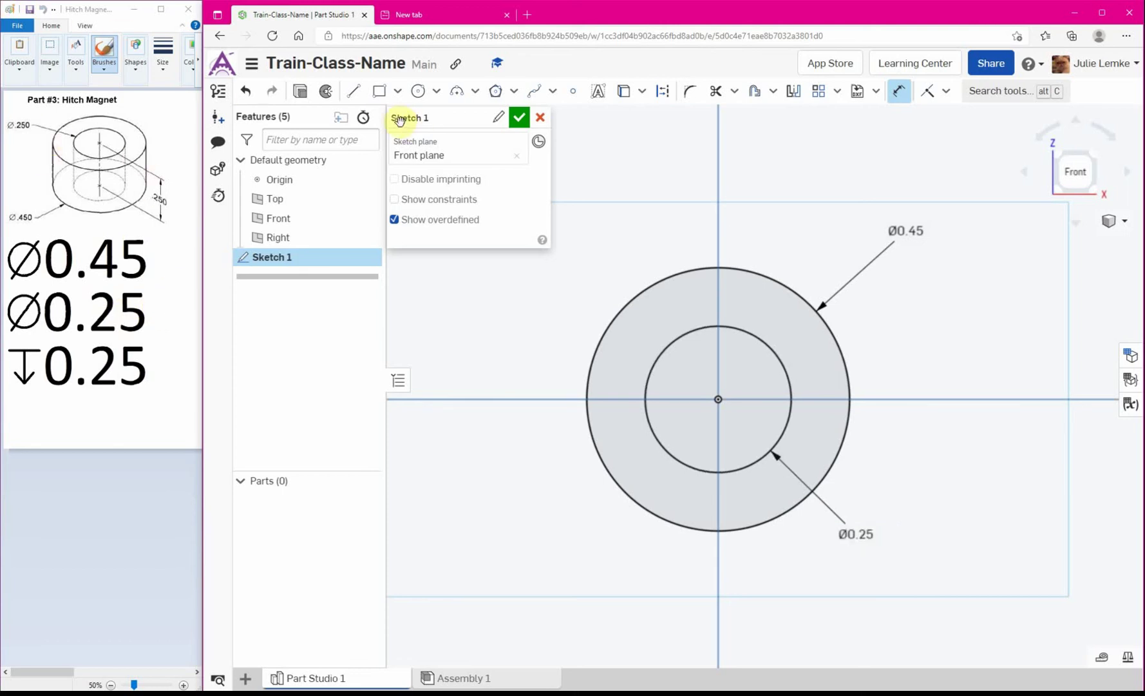
click(519, 117)
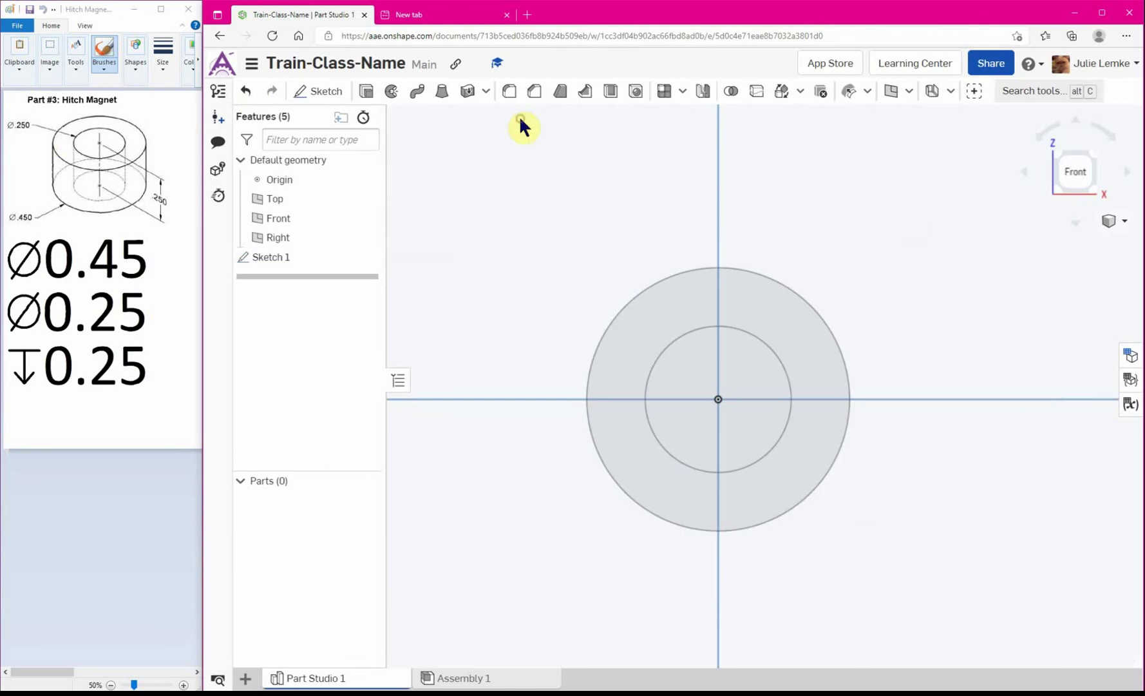
Step: Extrude the ring region between the two circles as a new solid with a blind depth of 0.25 in
click(367, 92)
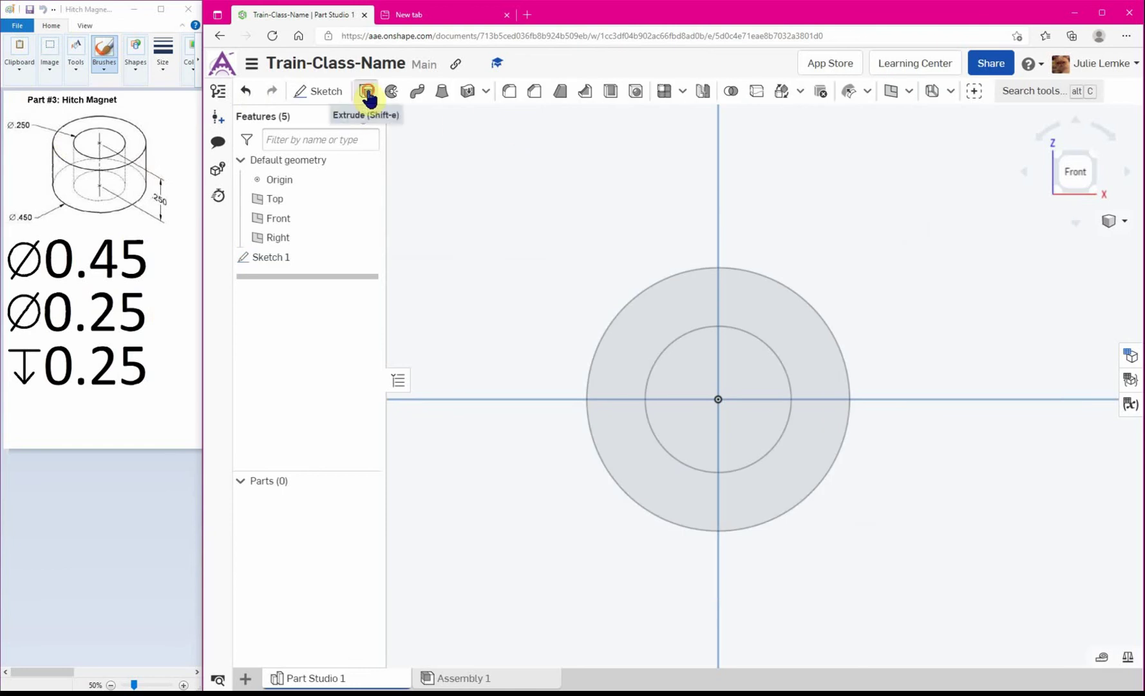
click(705, 306)
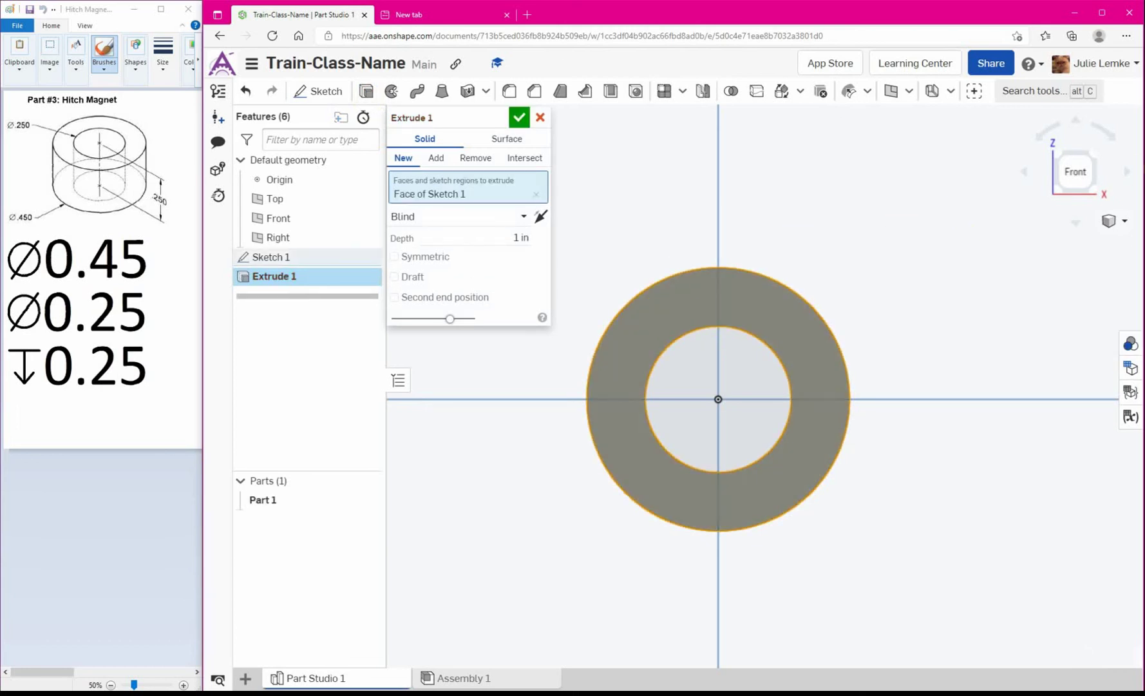
click(1095, 157)
scroll(778, 388, up, 8)
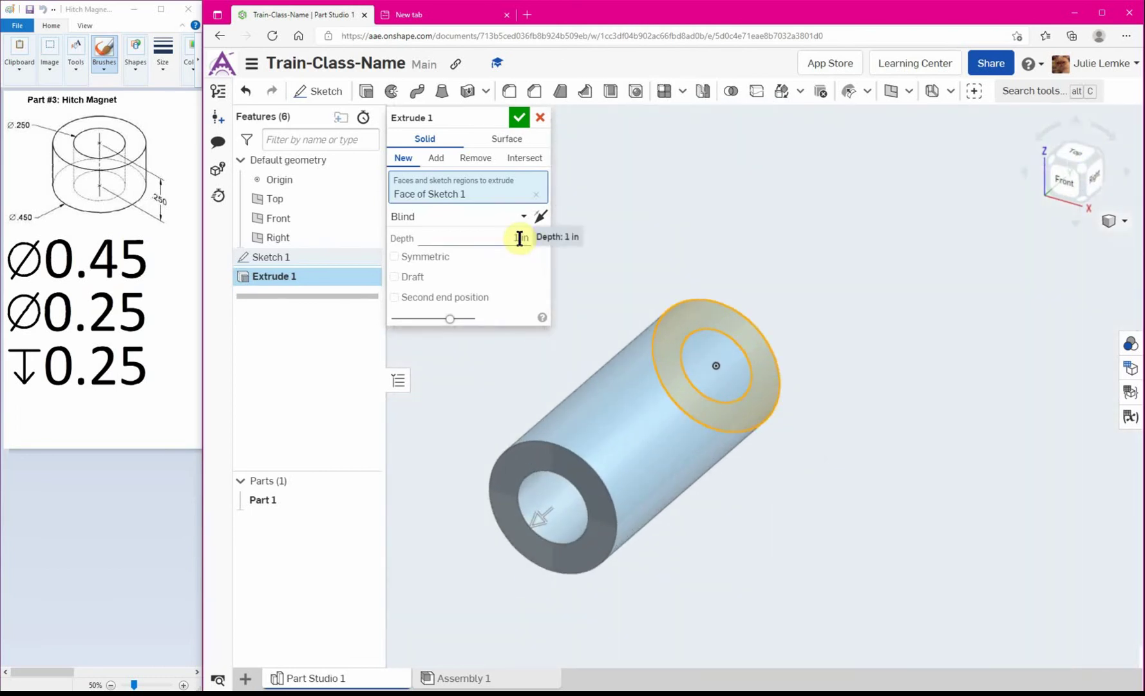
click(519, 237)
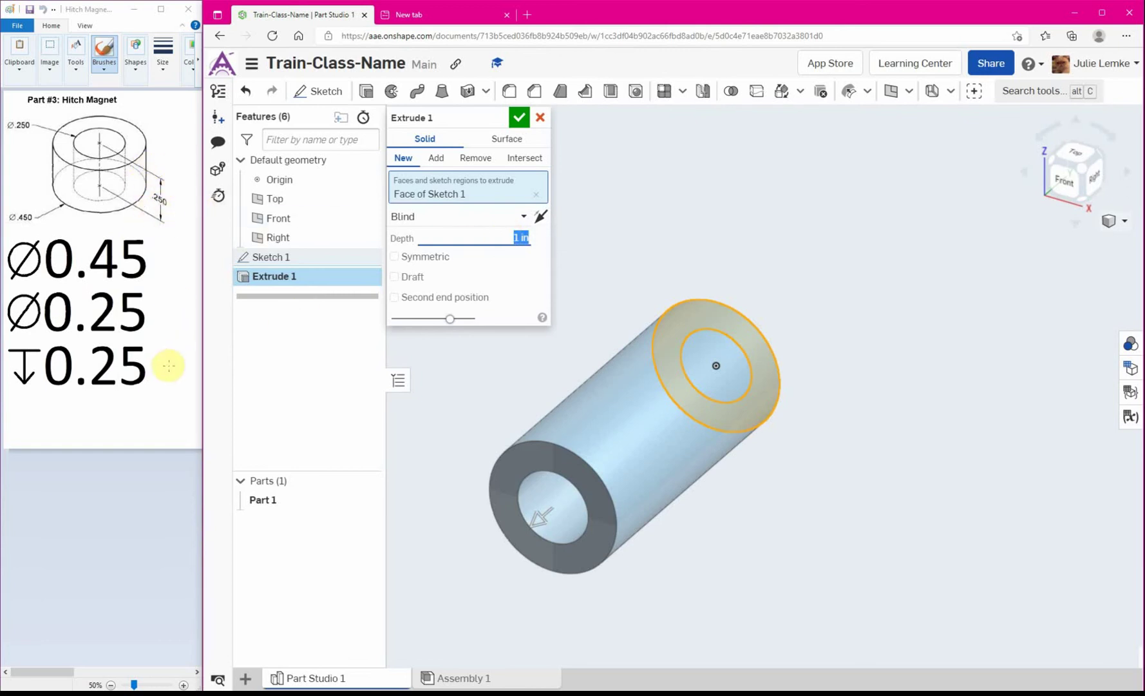
text(0.25)
key(Return)
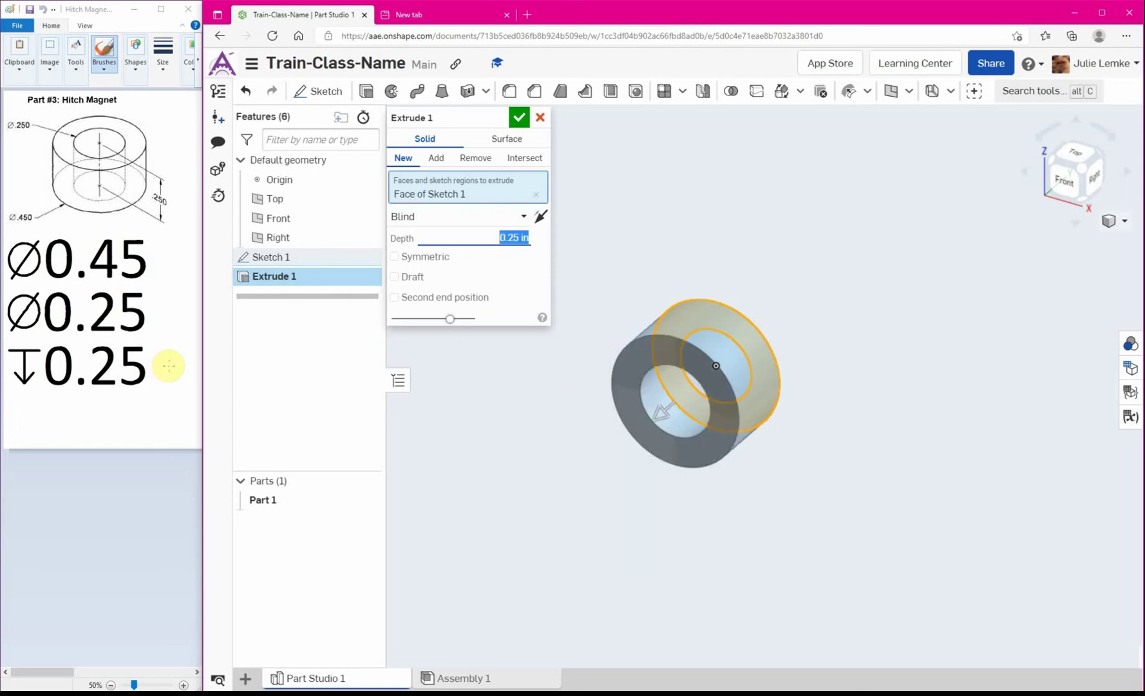
click(519, 118)
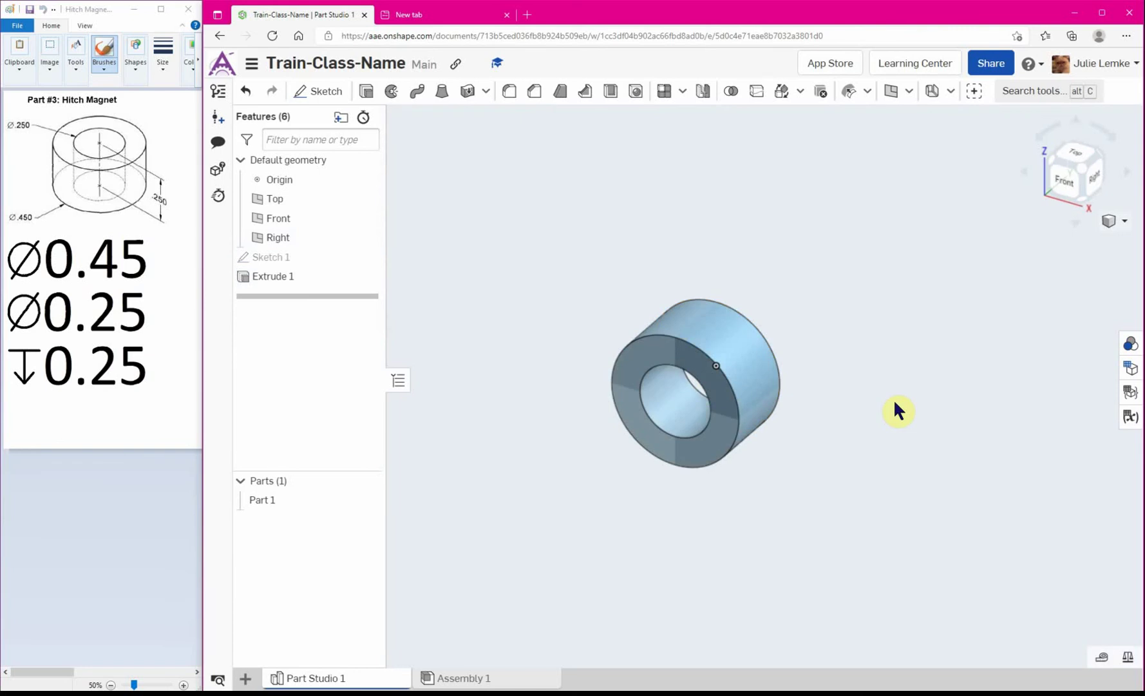
Step: Rename the part studio as "#3-Hitch Magnet"
right_click(315, 679)
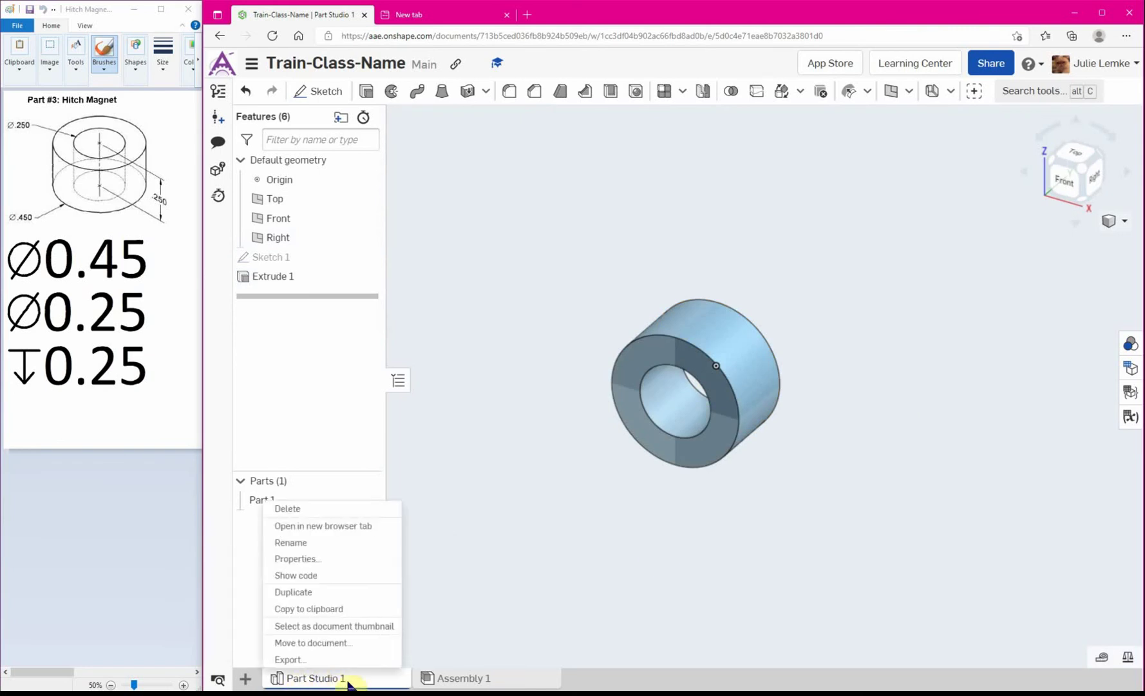
click(300, 542)
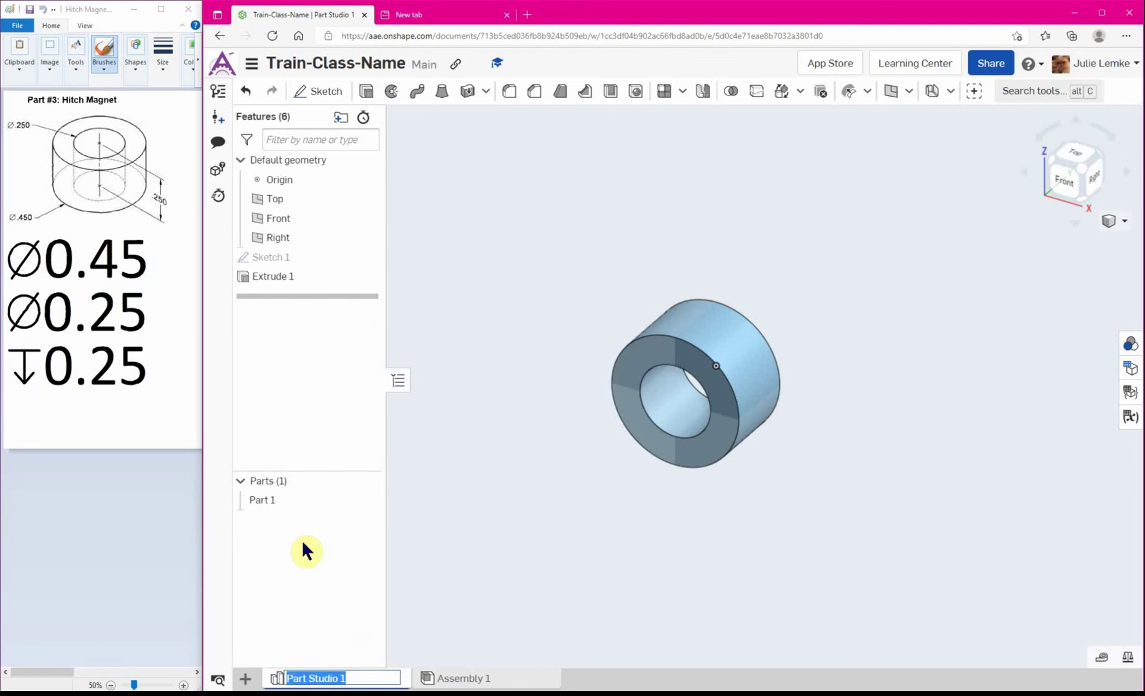
text(#3-Hi)
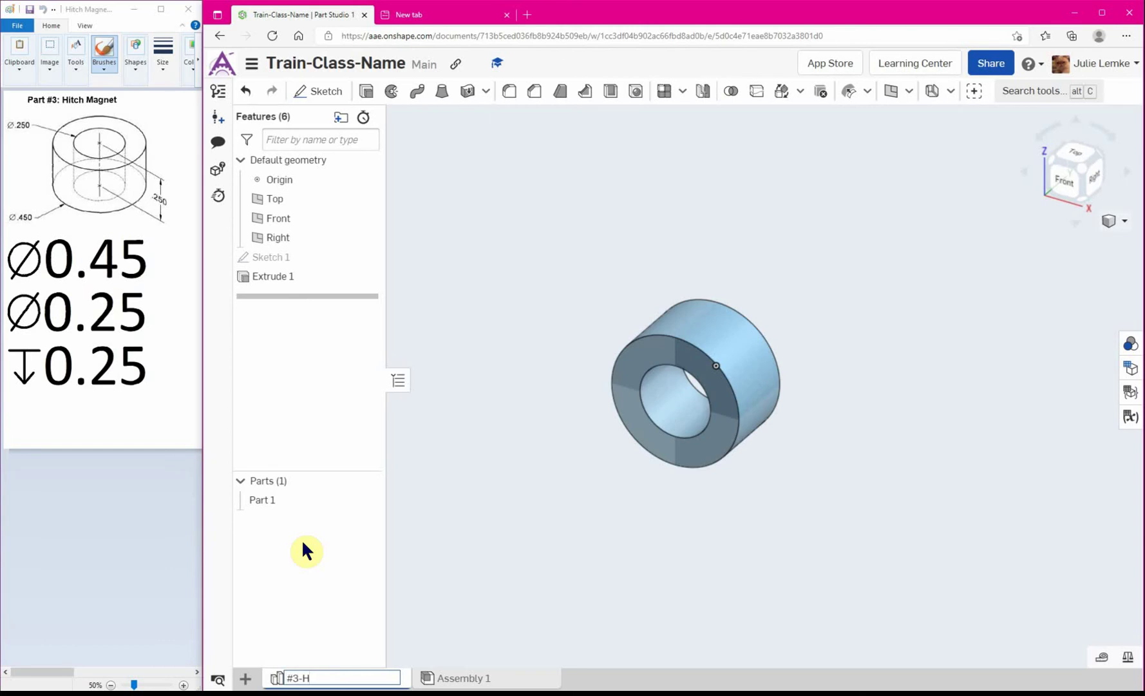
text(tch Magnet)
click(513, 532)
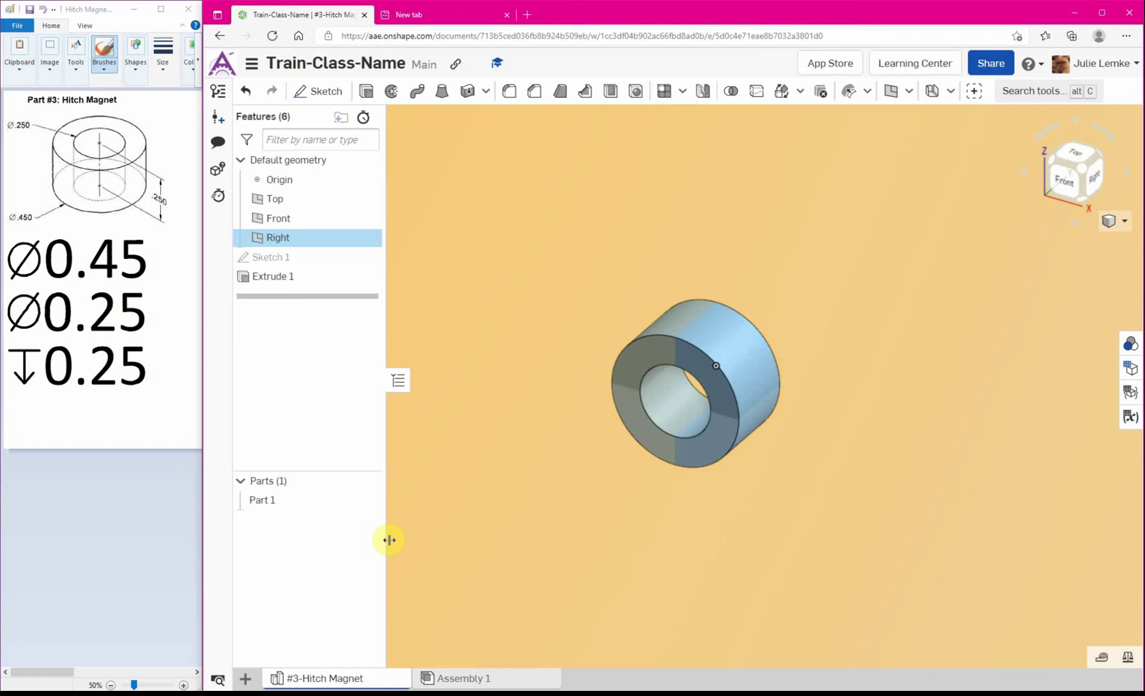
Step: Create a new drawing from the ANSI_A_INCH.dwt template with no views
click(246, 679)
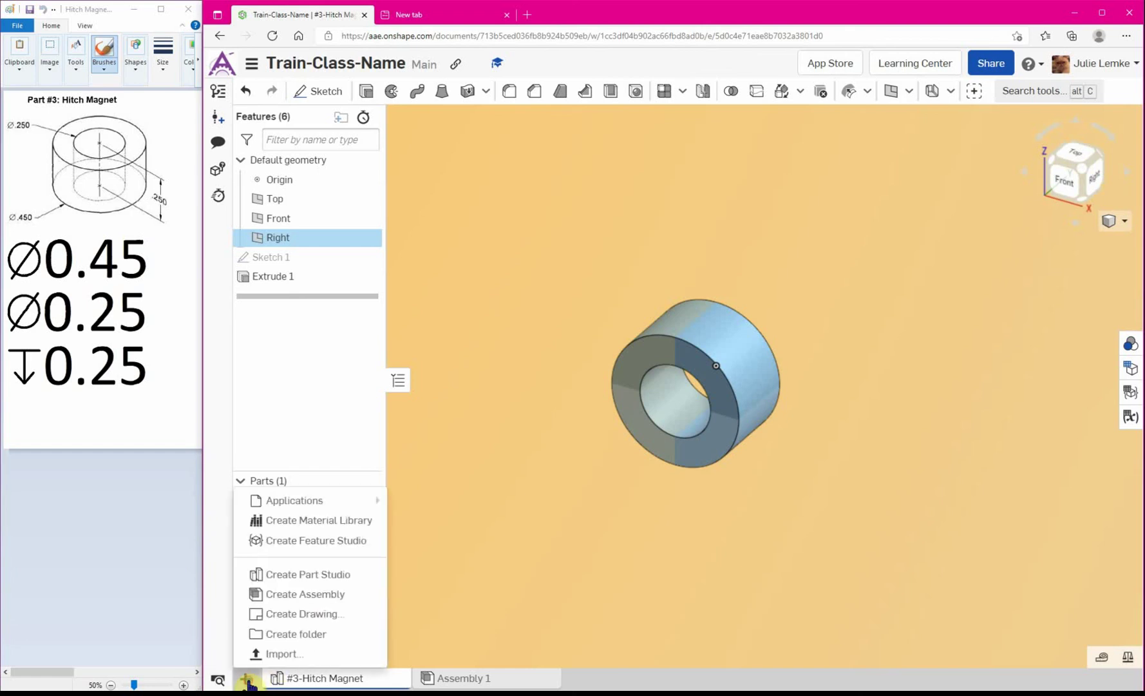
click(348, 613)
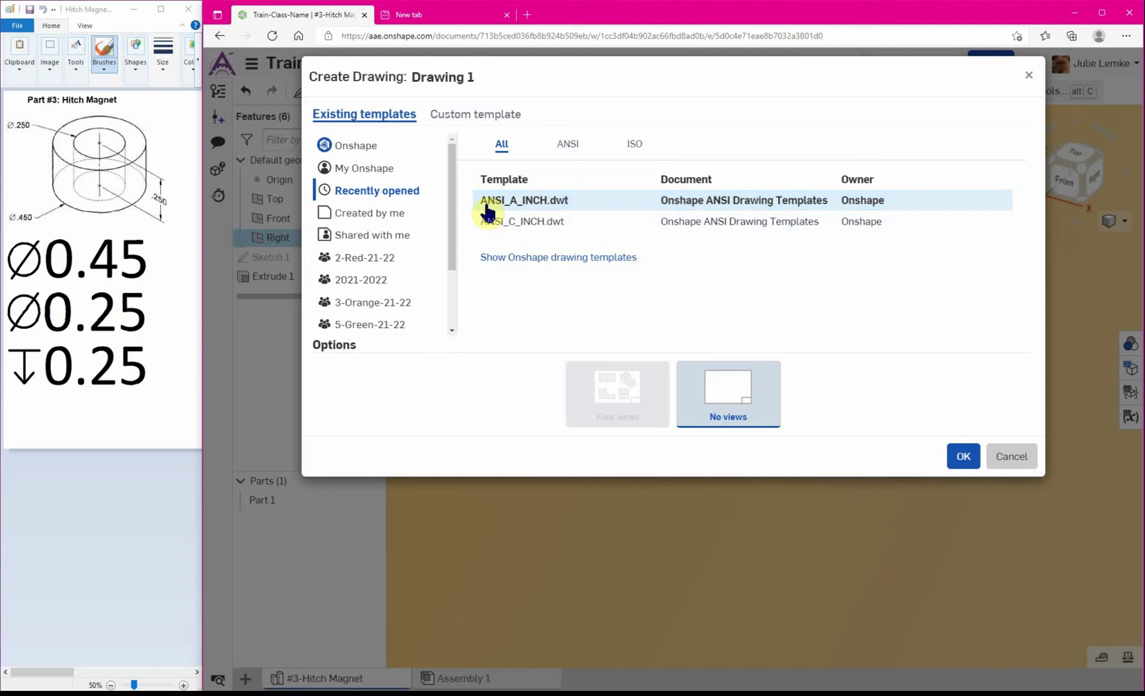
click(962, 459)
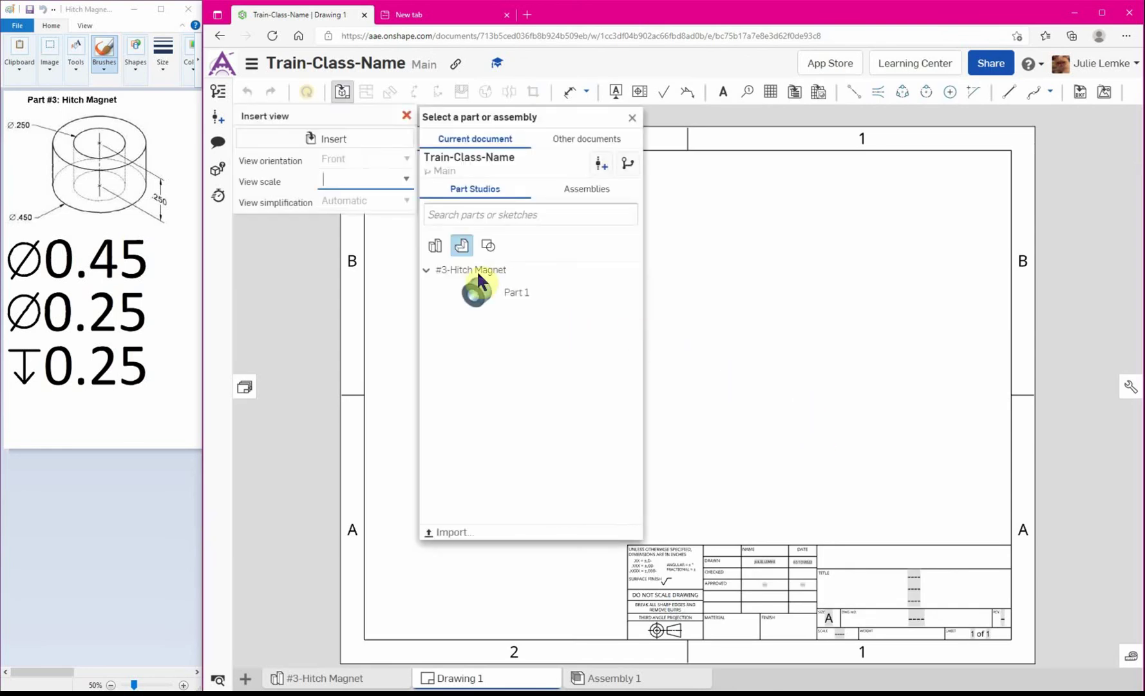
Step: Insert Part 1 of #3-Hitch Magnet as a front view at 4:1 scale on the lower left area of the sheet
click(626, 294)
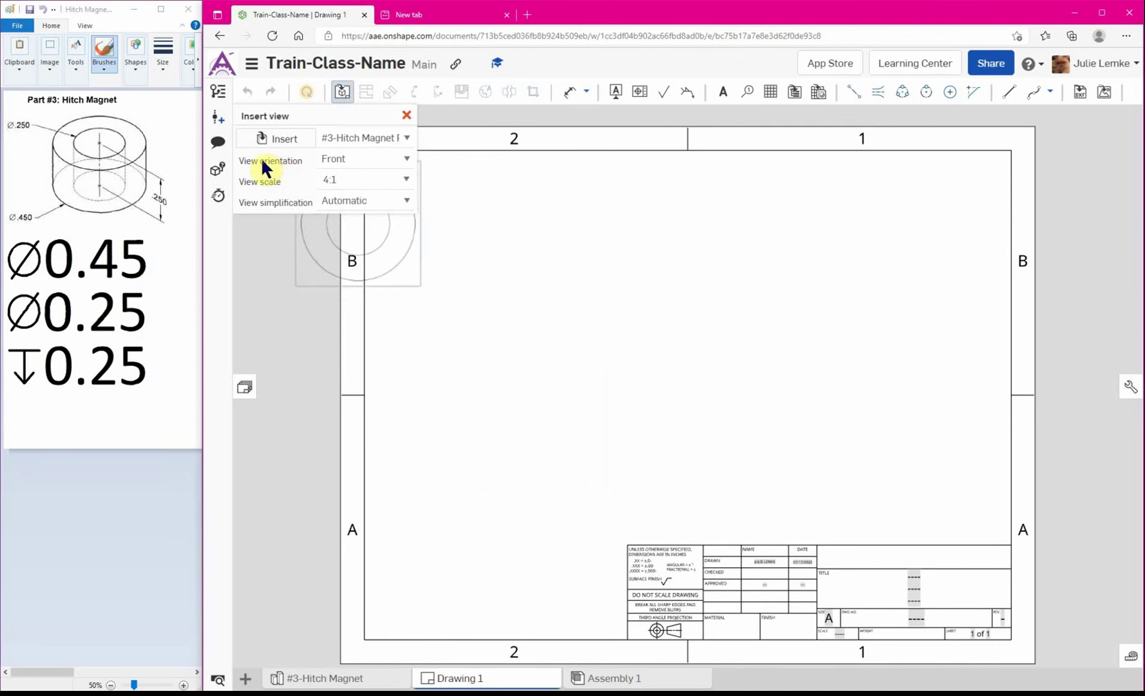
click(386, 160)
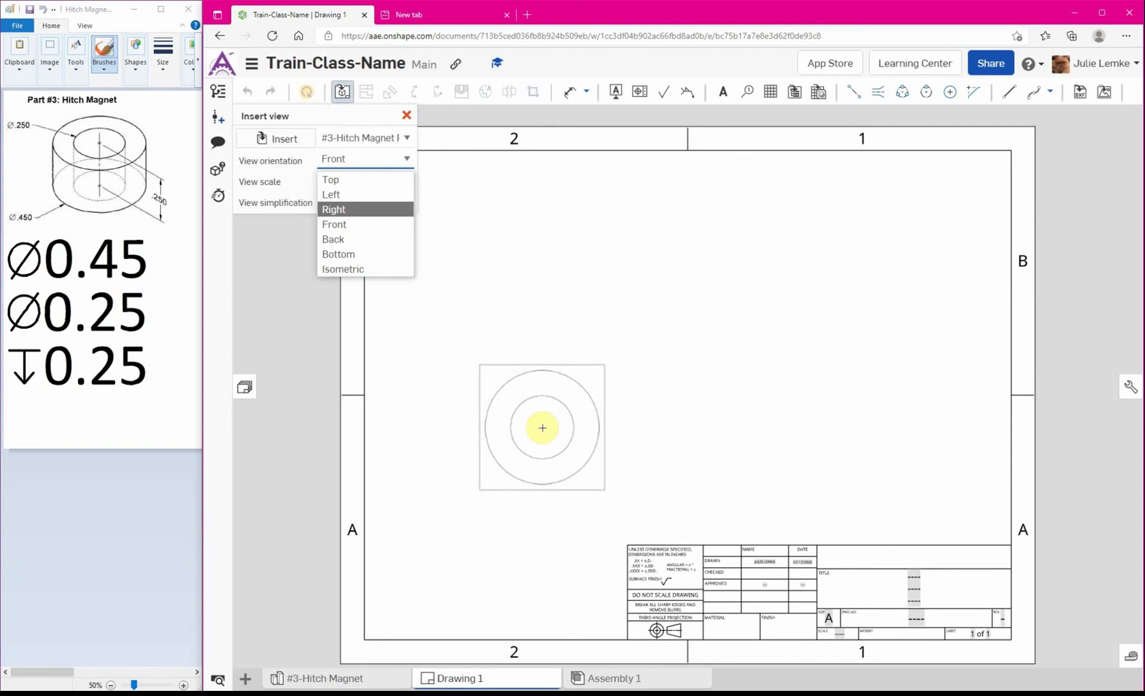
click(544, 433)
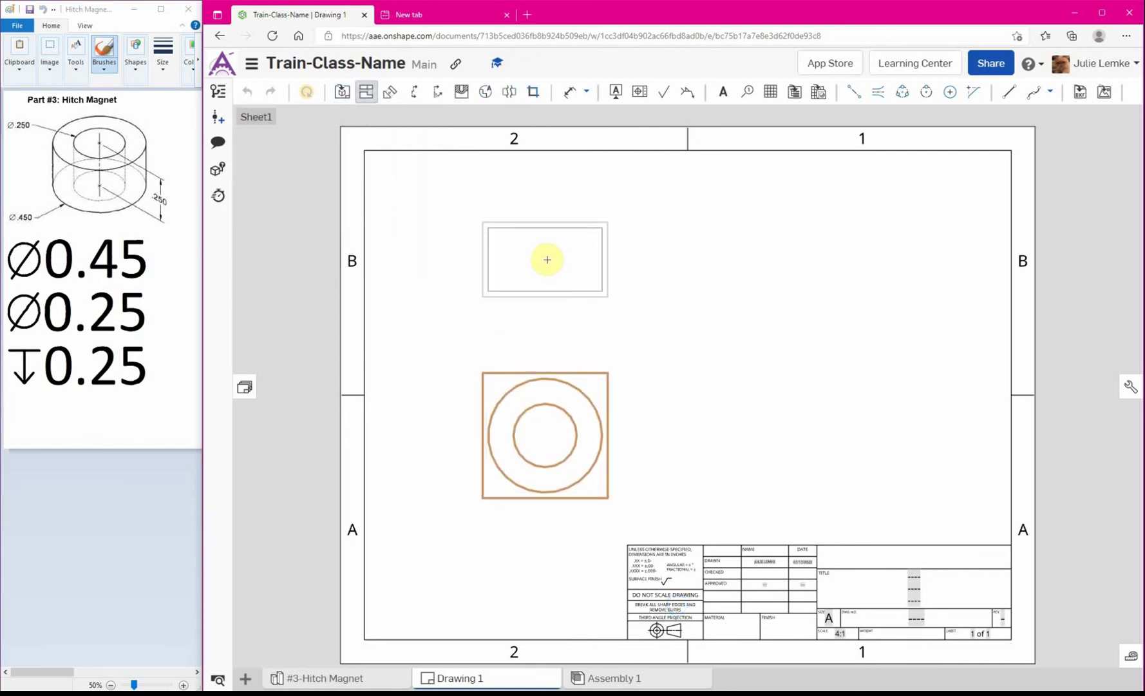
Step: Project a top view, a right view and an isometric view from the front view onto the sheet
click(547, 258)
click(549, 436)
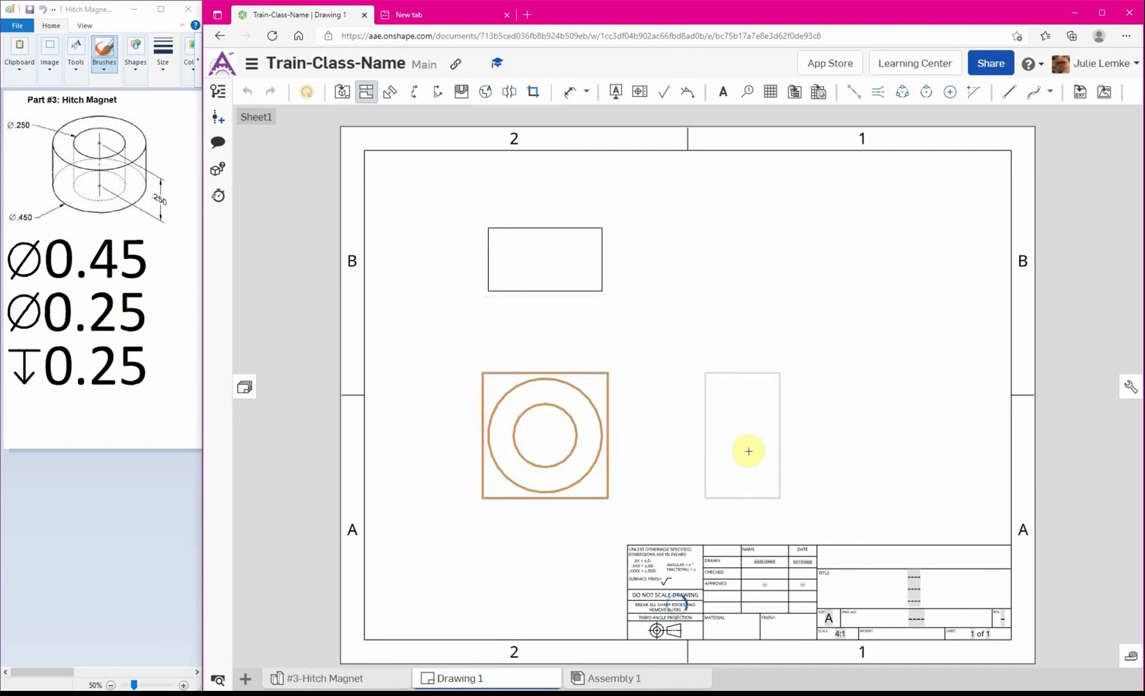
click(761, 453)
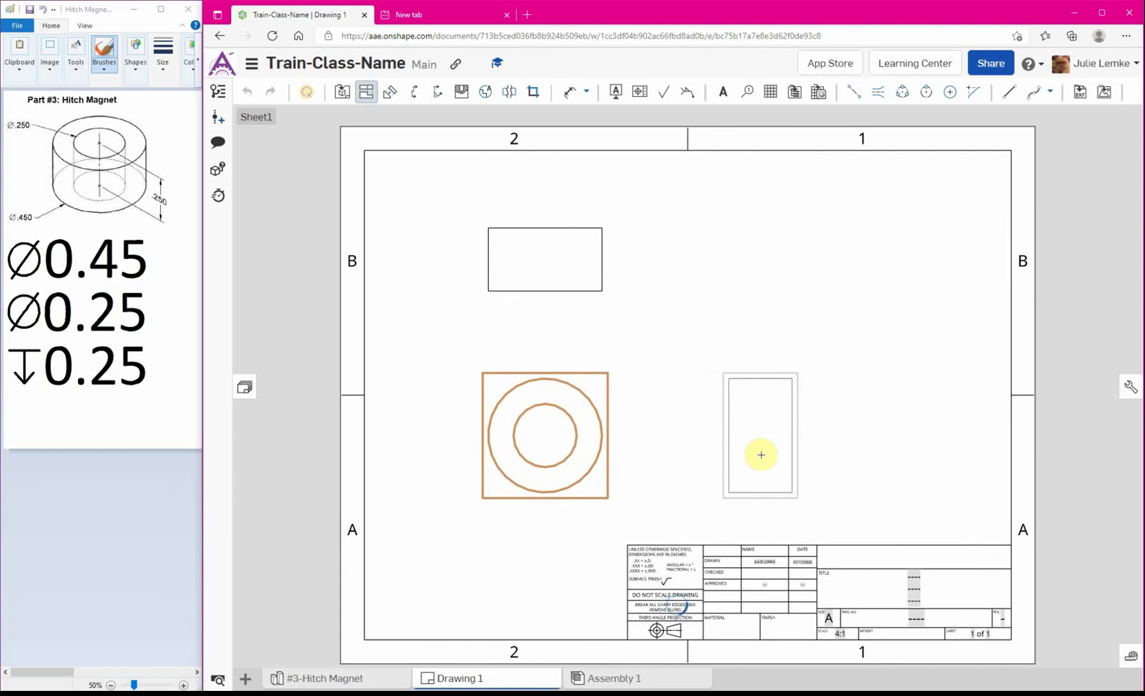
click(542, 443)
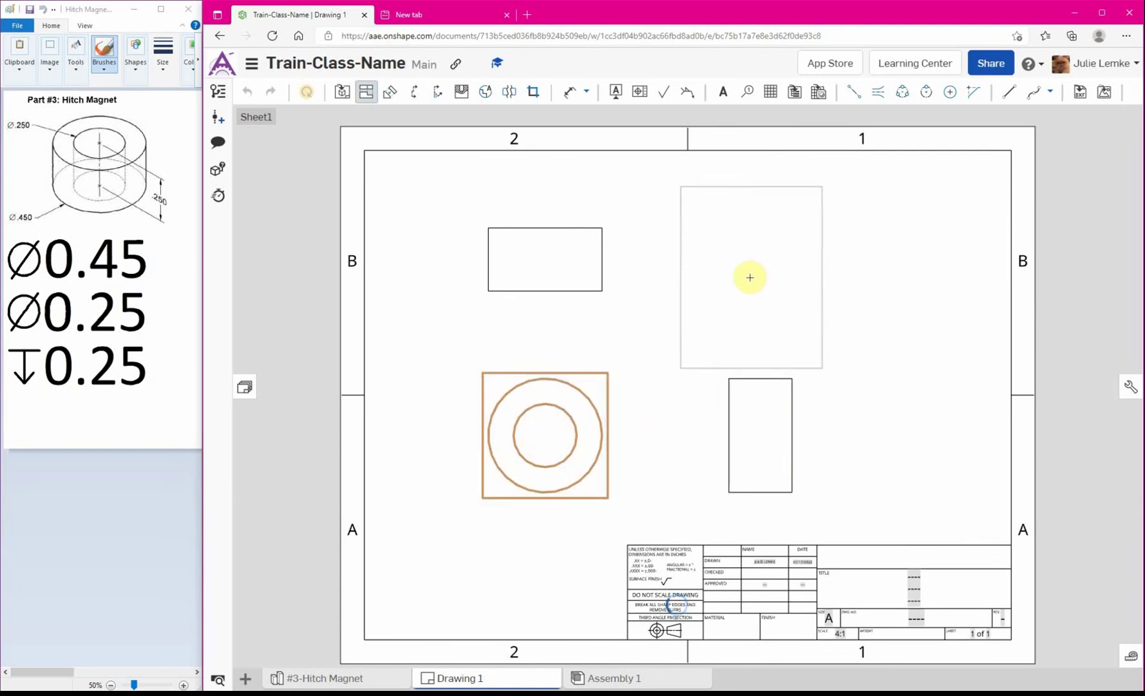
click(750, 275)
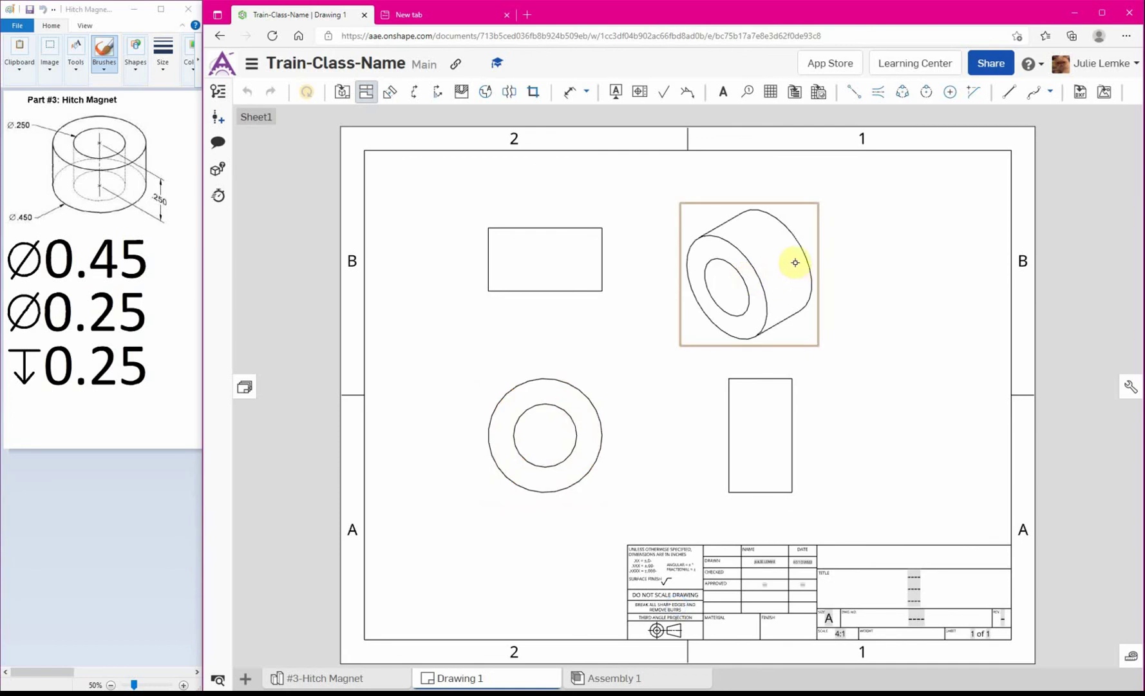
key(Escape)
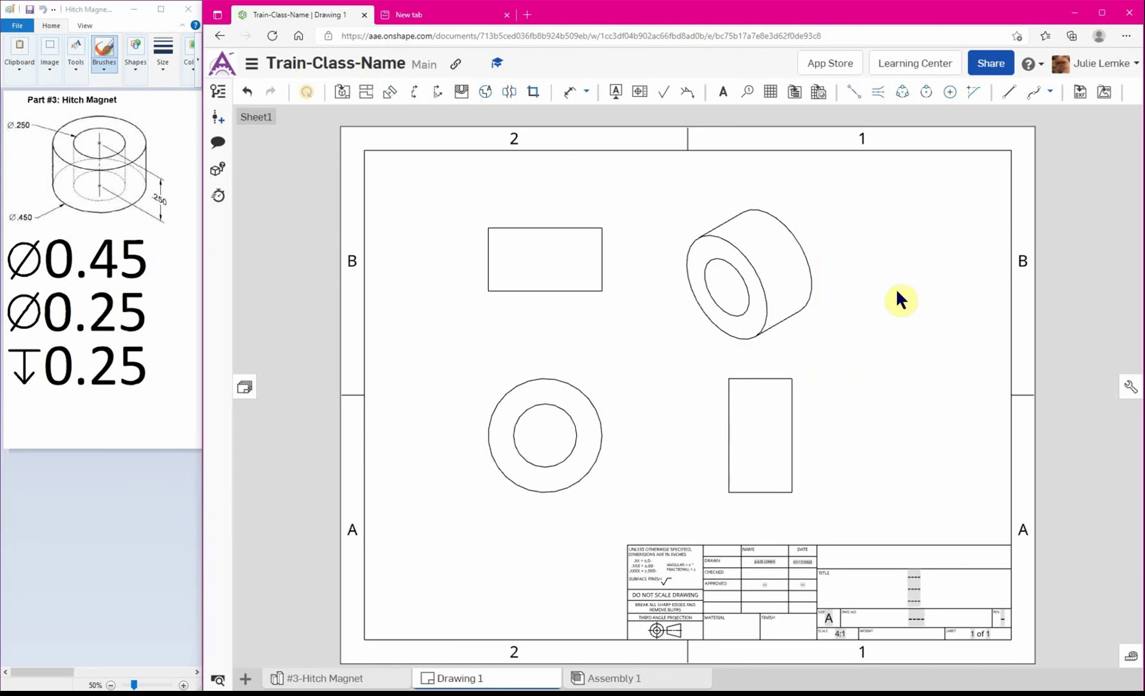
Step: Show the isometric view as a shaded view
right_click(771, 263)
mouse_move(796, 257)
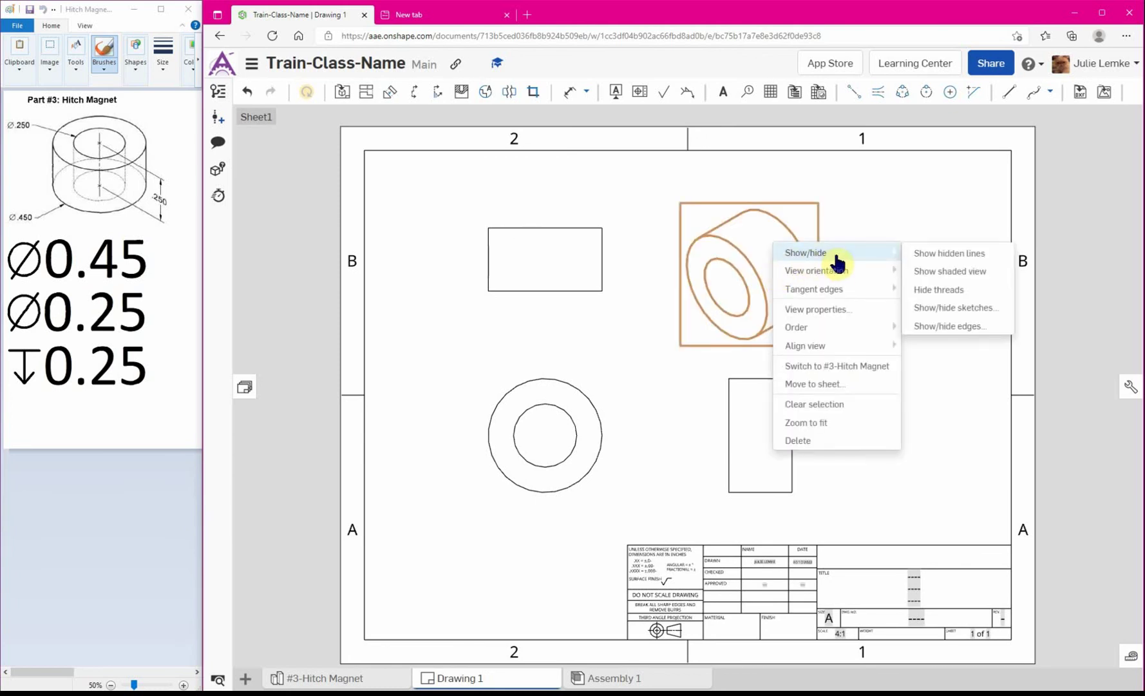
click(966, 272)
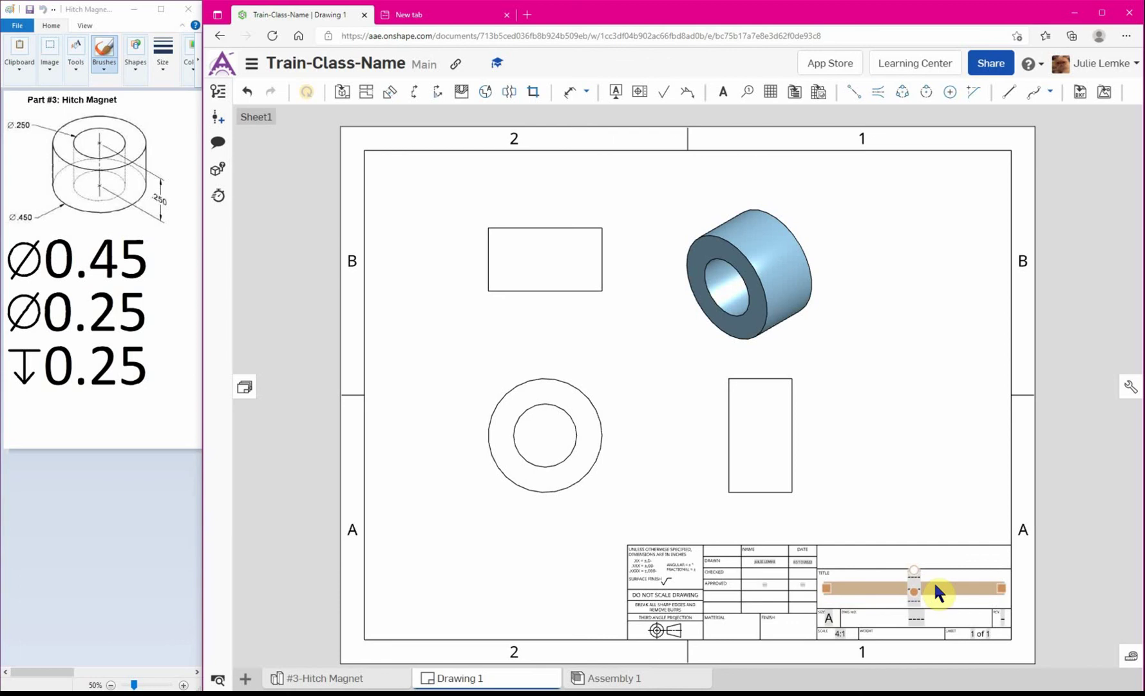
Step: Fill in the title block with the title "Hitch Magnet" and the drawing number "Part #3"
double_click(921, 587)
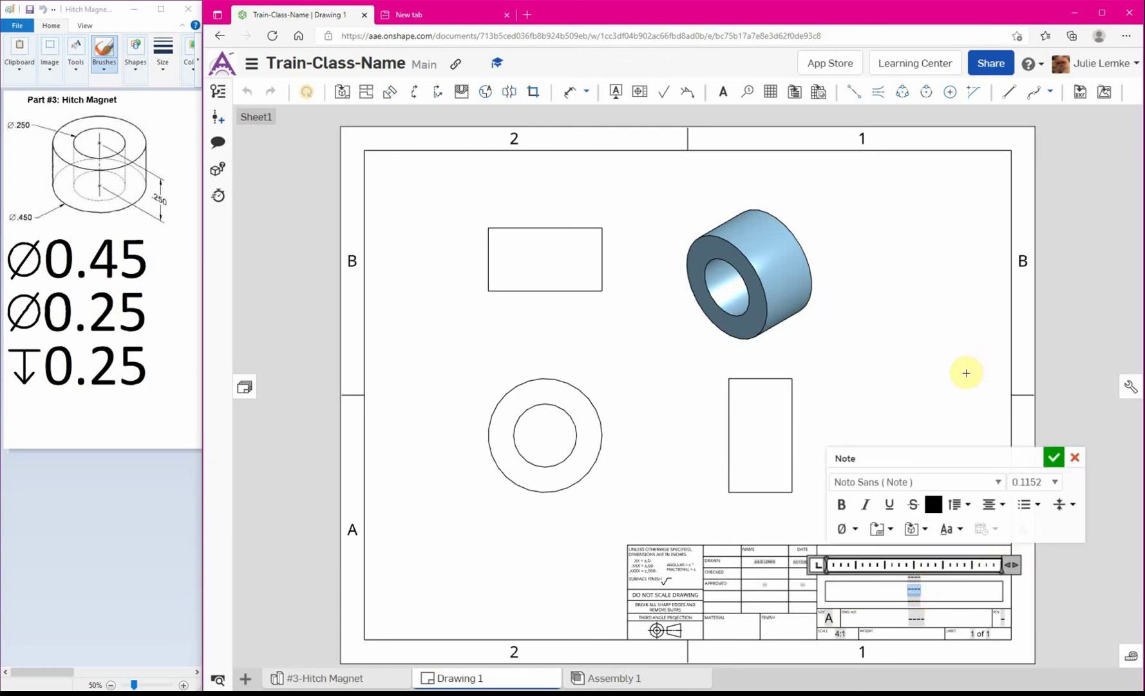
text(Hitch Magnet)
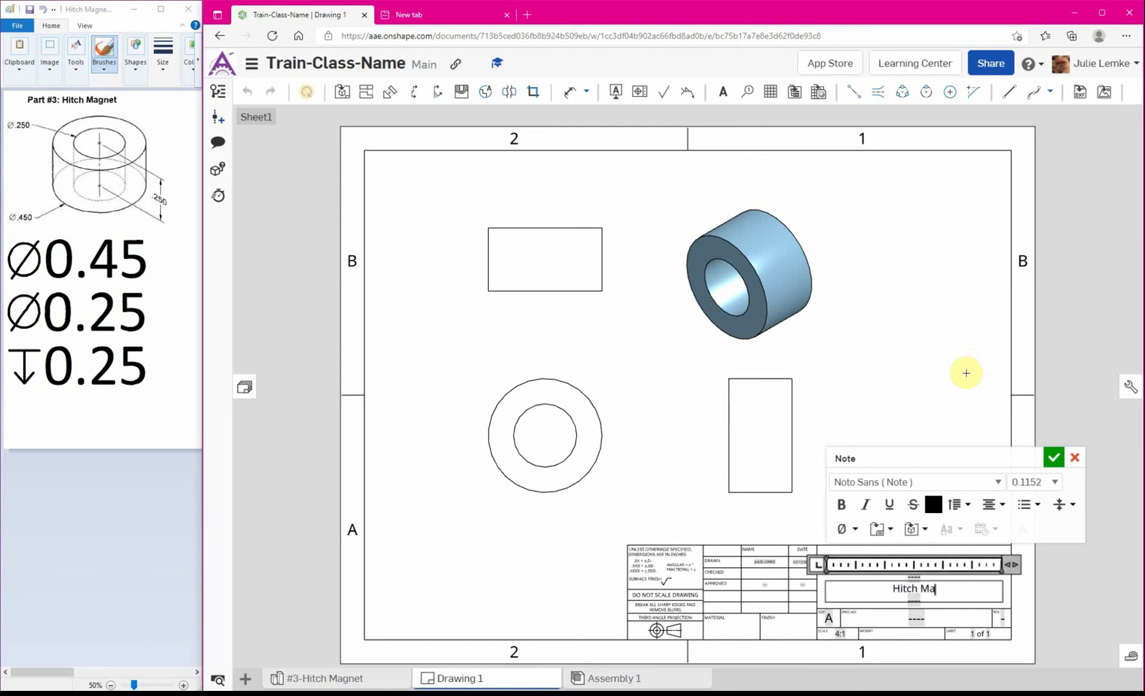
click(1054, 457)
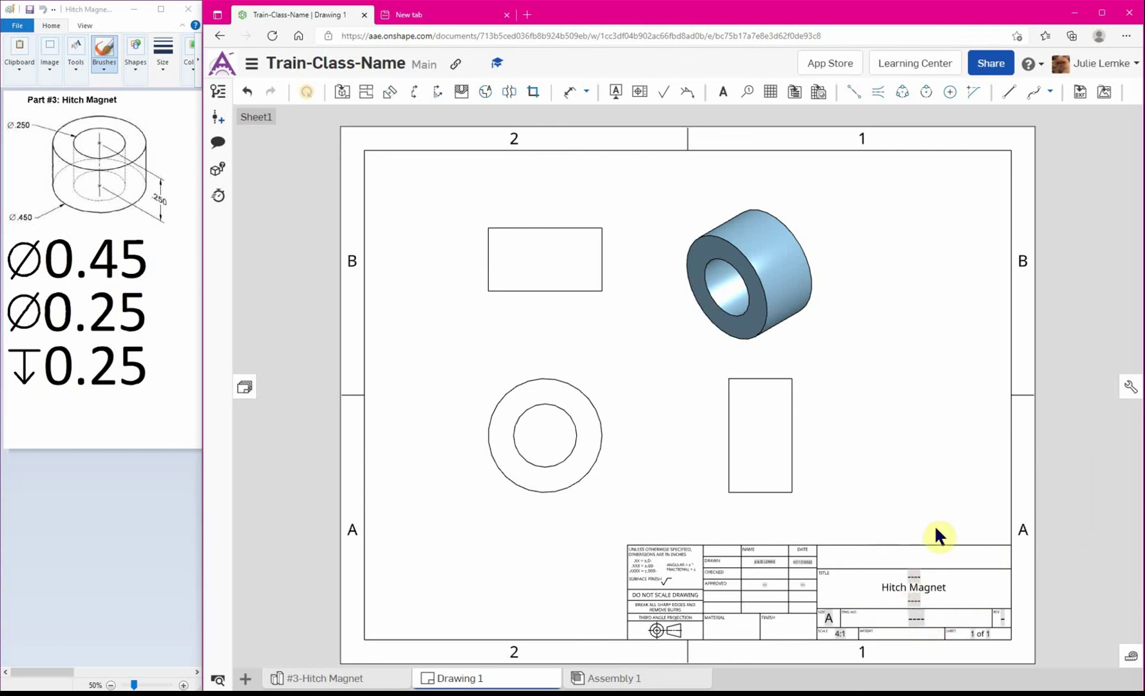
double_click(914, 617)
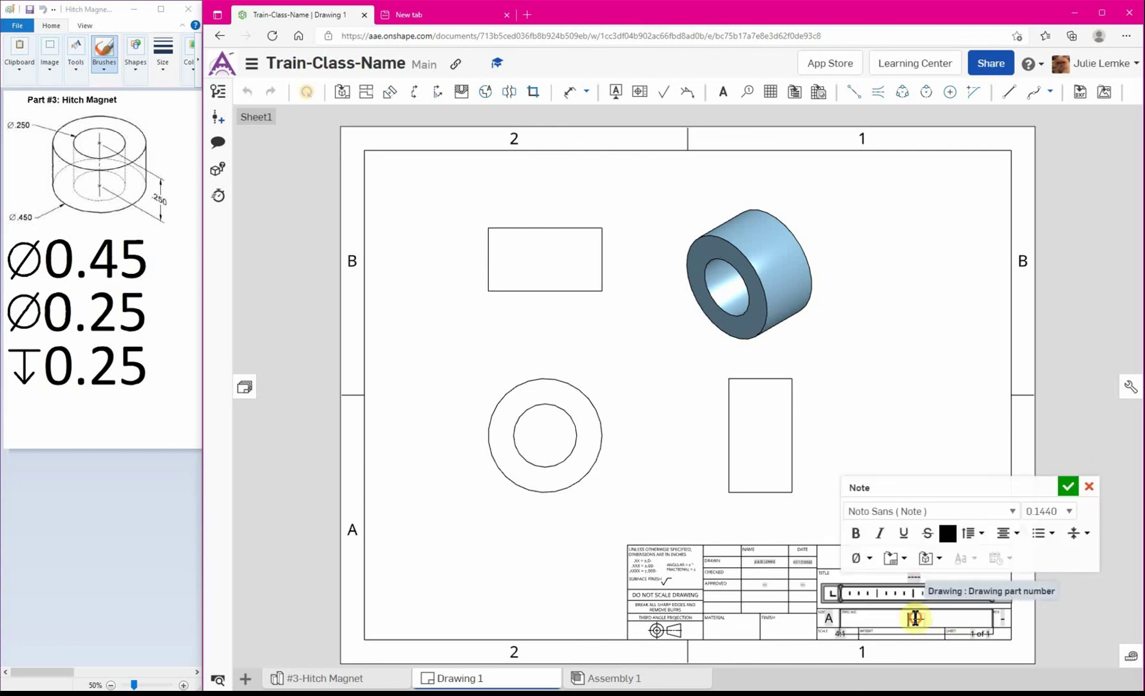
double_click(936, 617)
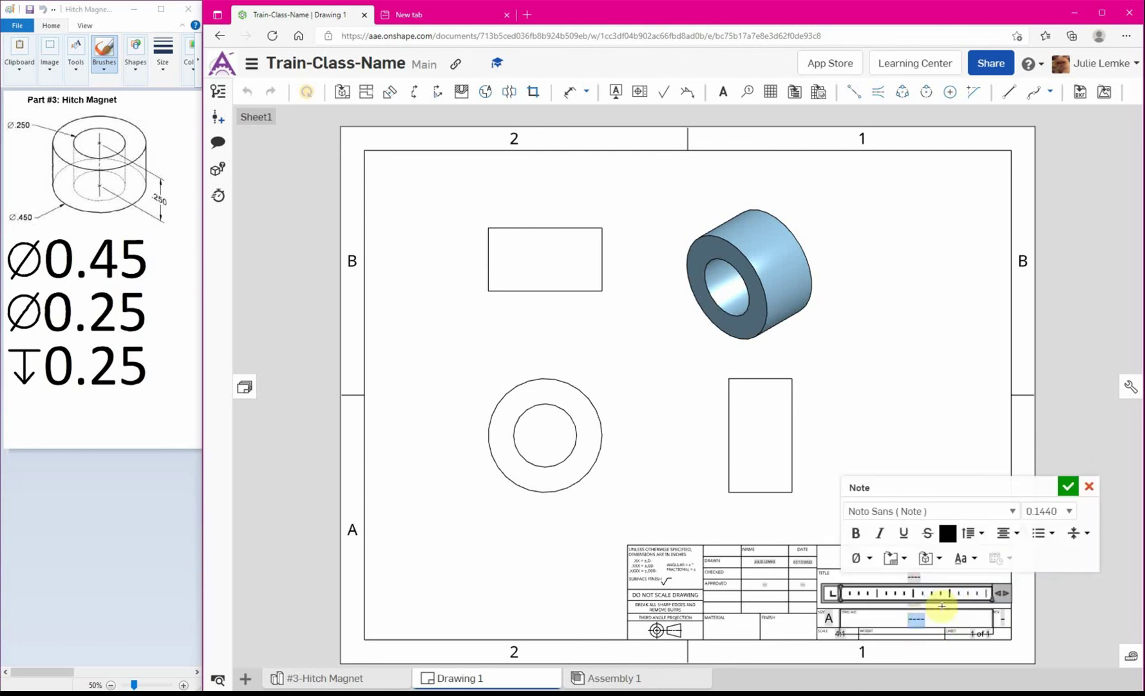
text(Part #3)
click(1069, 486)
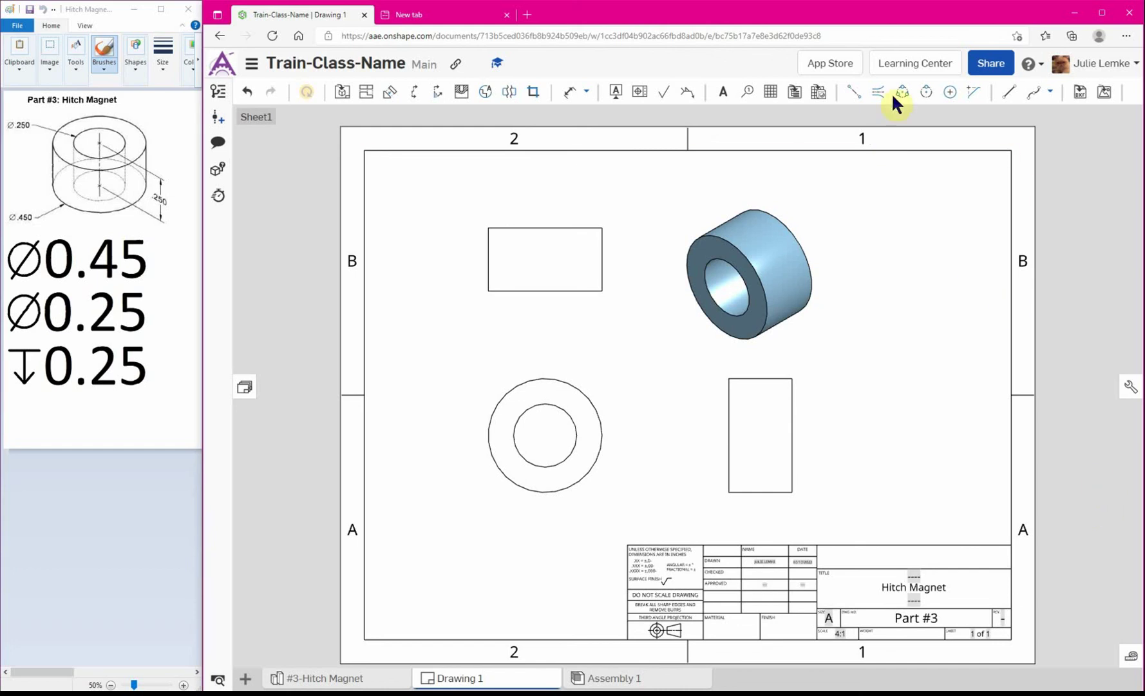
Step: Add a centermark to the concentric circles in the front view
click(951, 94)
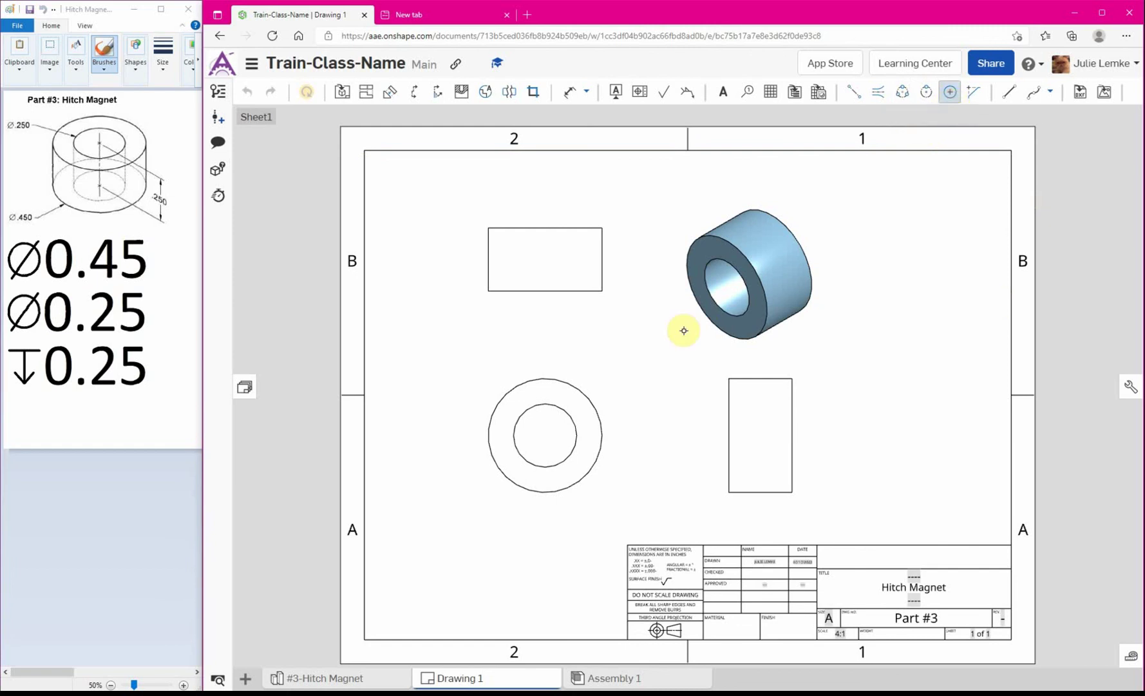
click(583, 391)
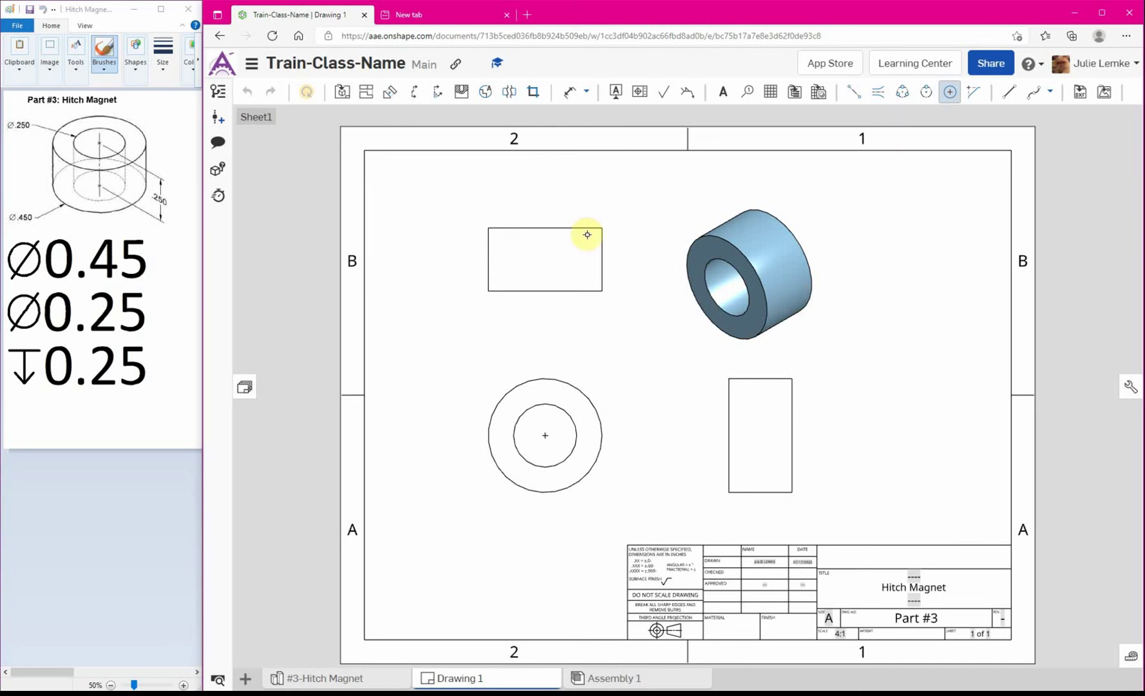
key(Escape)
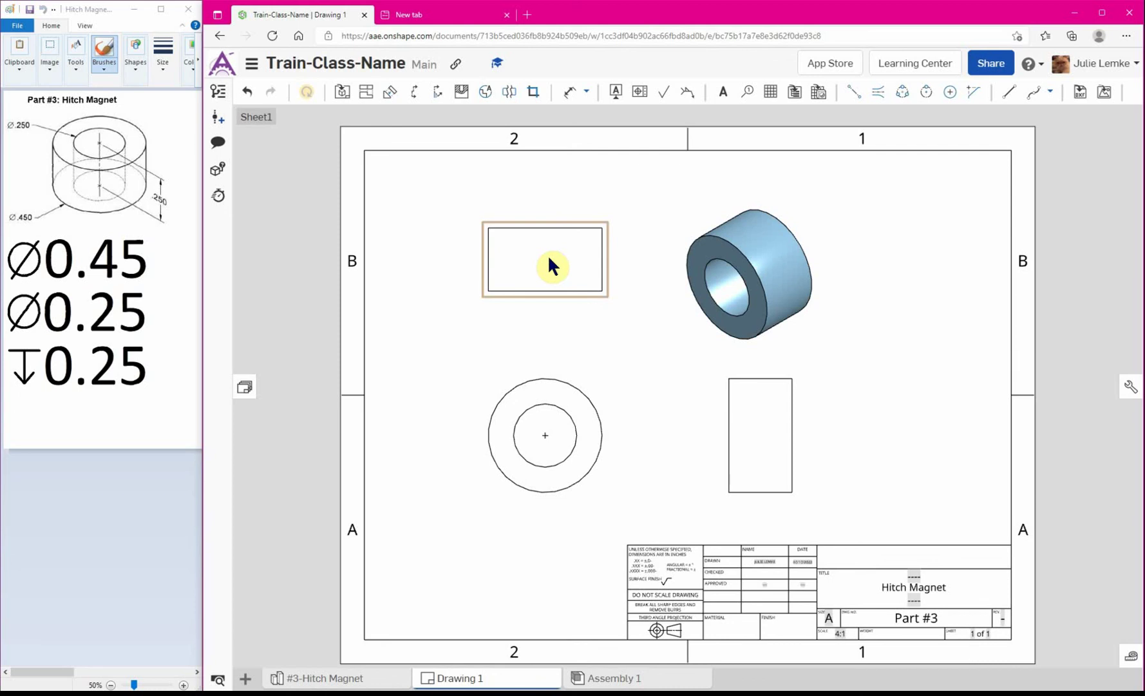
Step: Show hidden lines in the top view and the right view
right_click(549, 259)
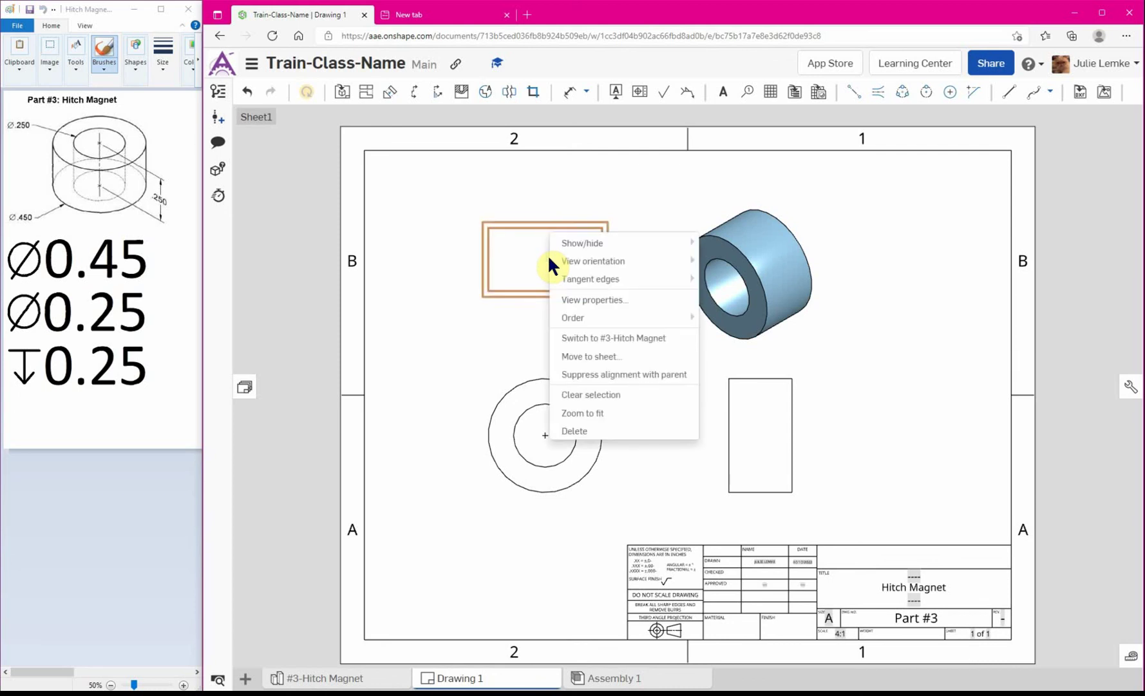
mouse_move(580, 246)
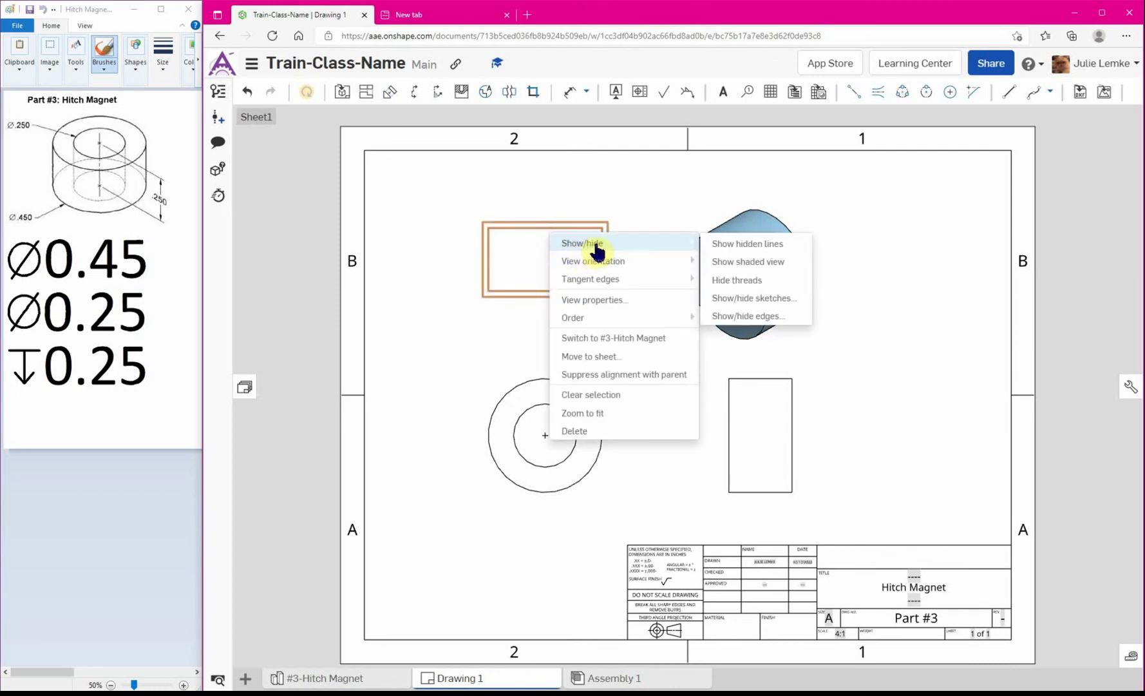
click(731, 262)
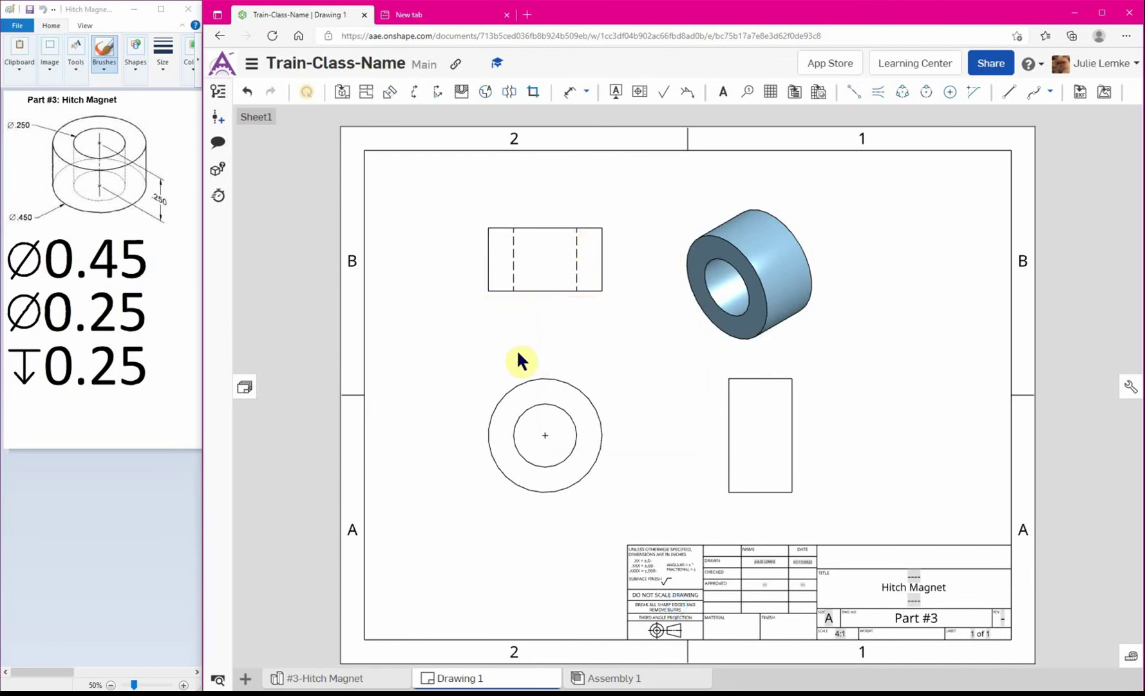
right_click(753, 433)
mouse_move(784, 425)
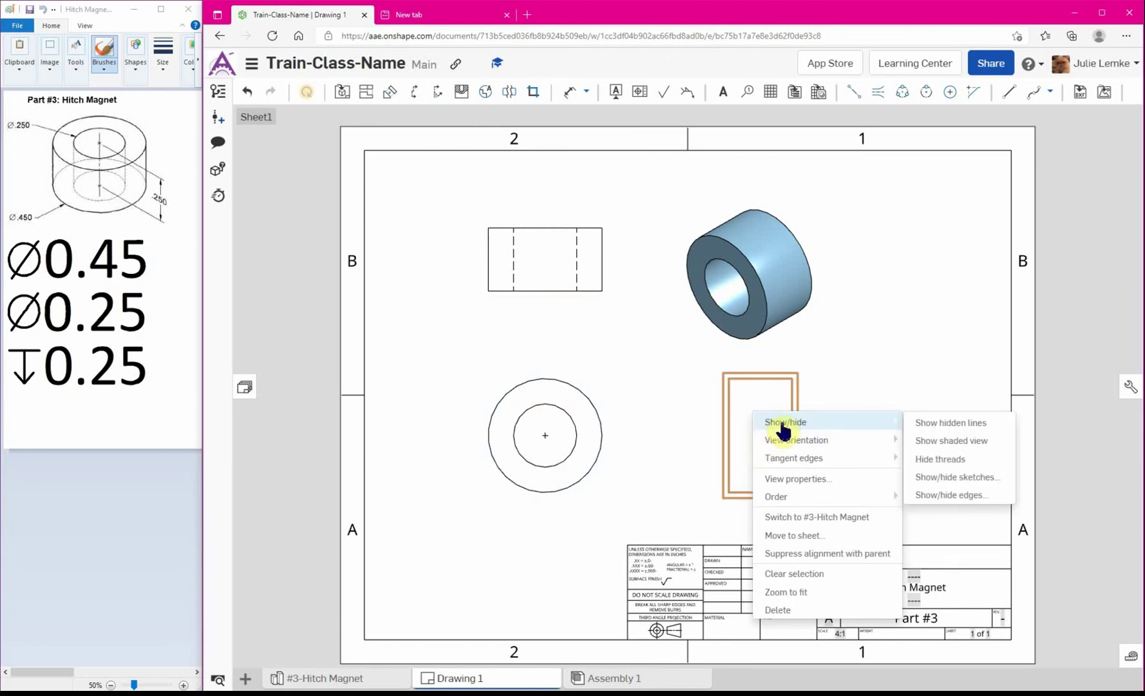
click(952, 424)
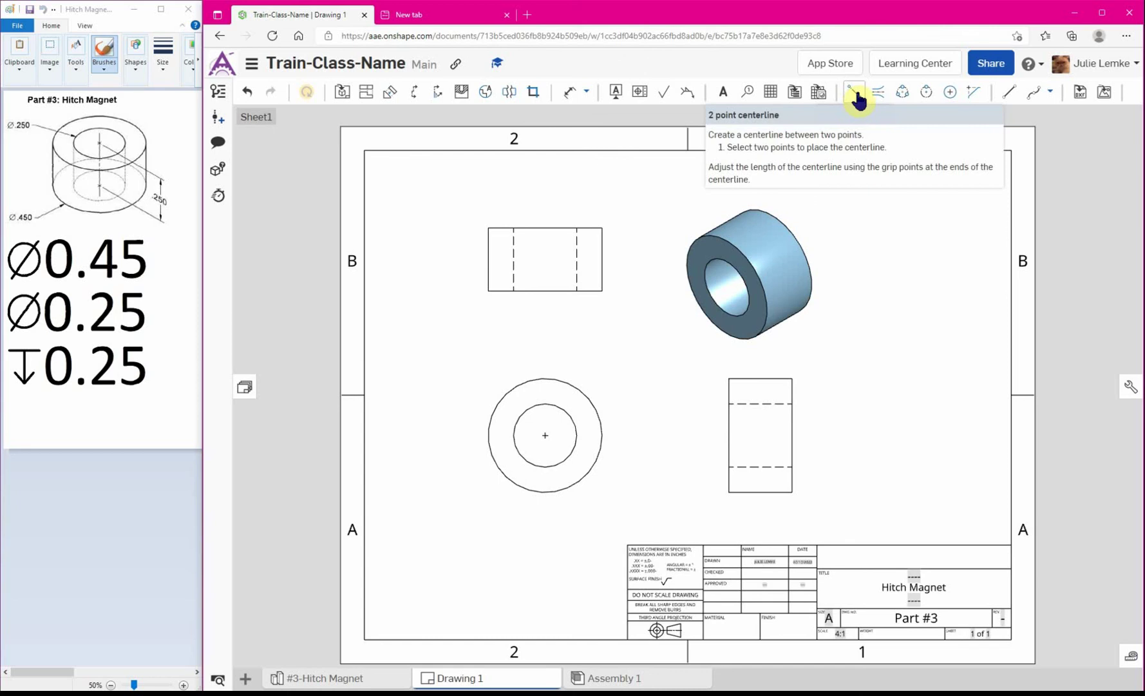
Step: Add a vertical 2 point centerline through the top view, between the midpoints of its upper and lower edges
click(855, 95)
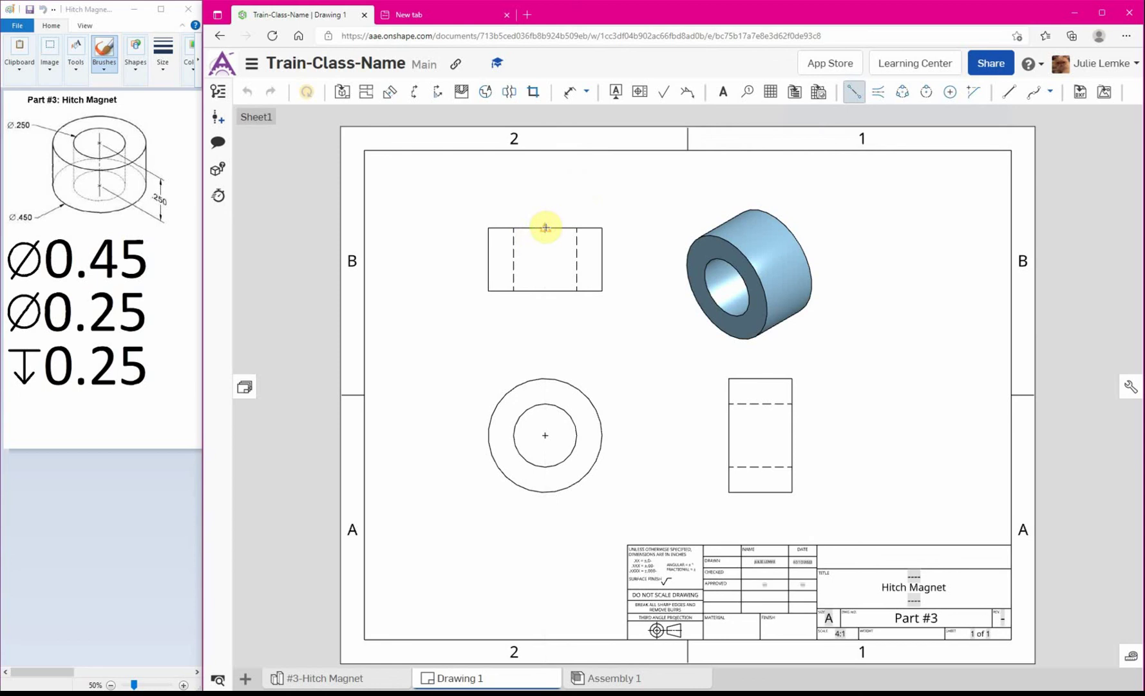
click(544, 227)
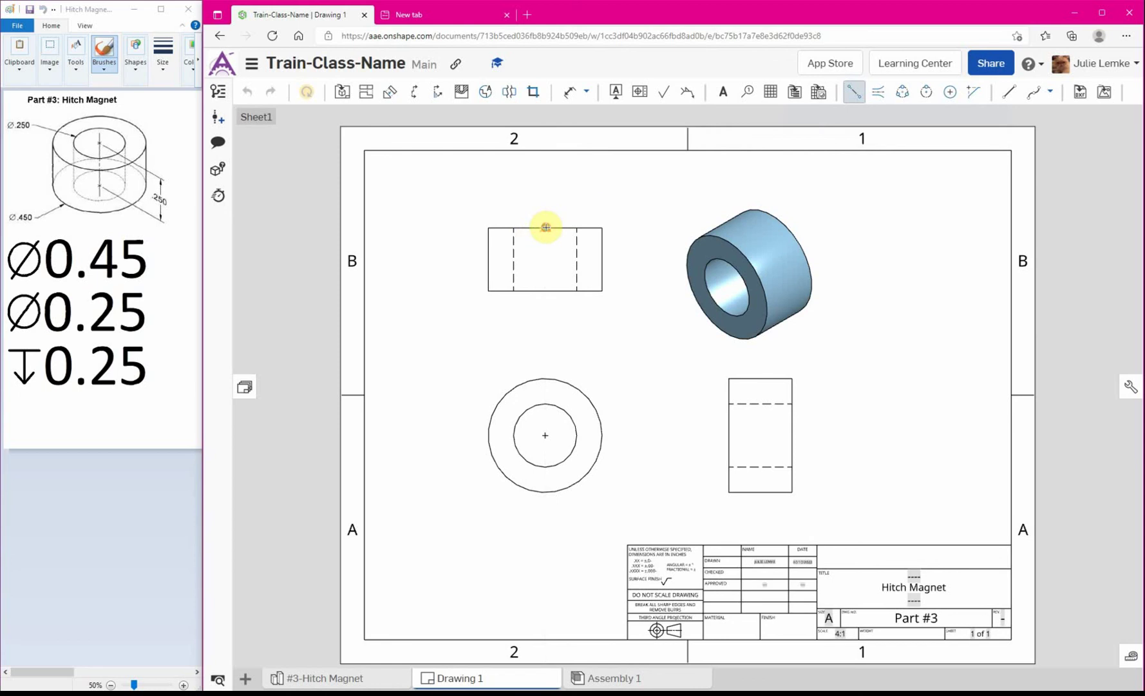
click(545, 291)
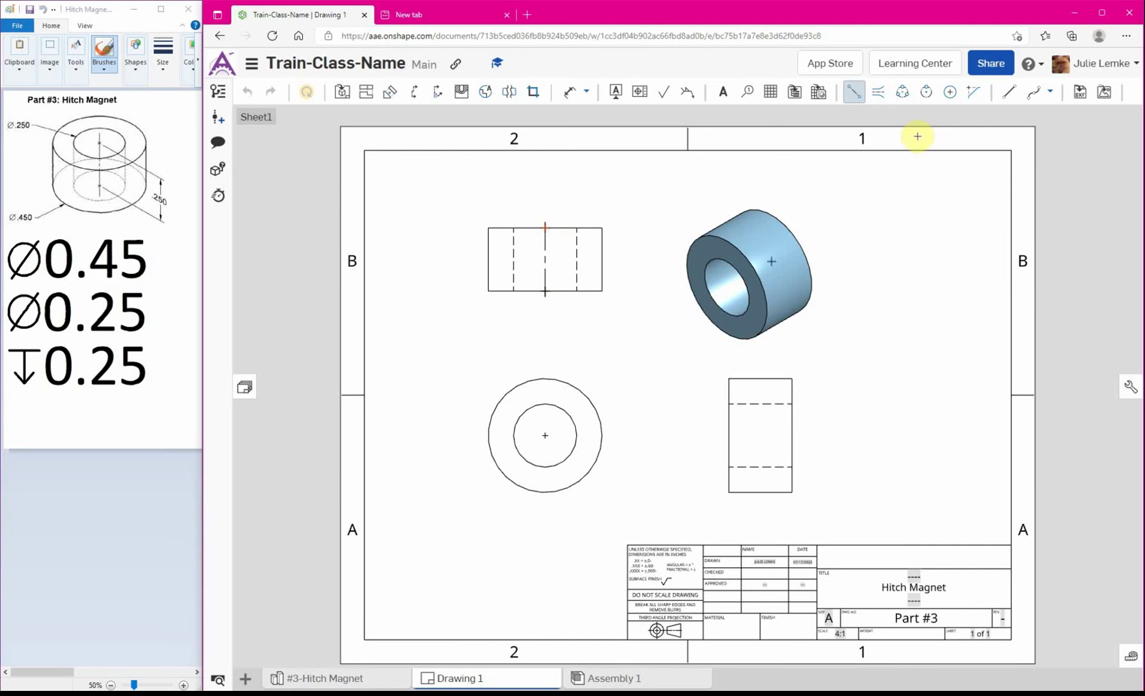
click(513, 228)
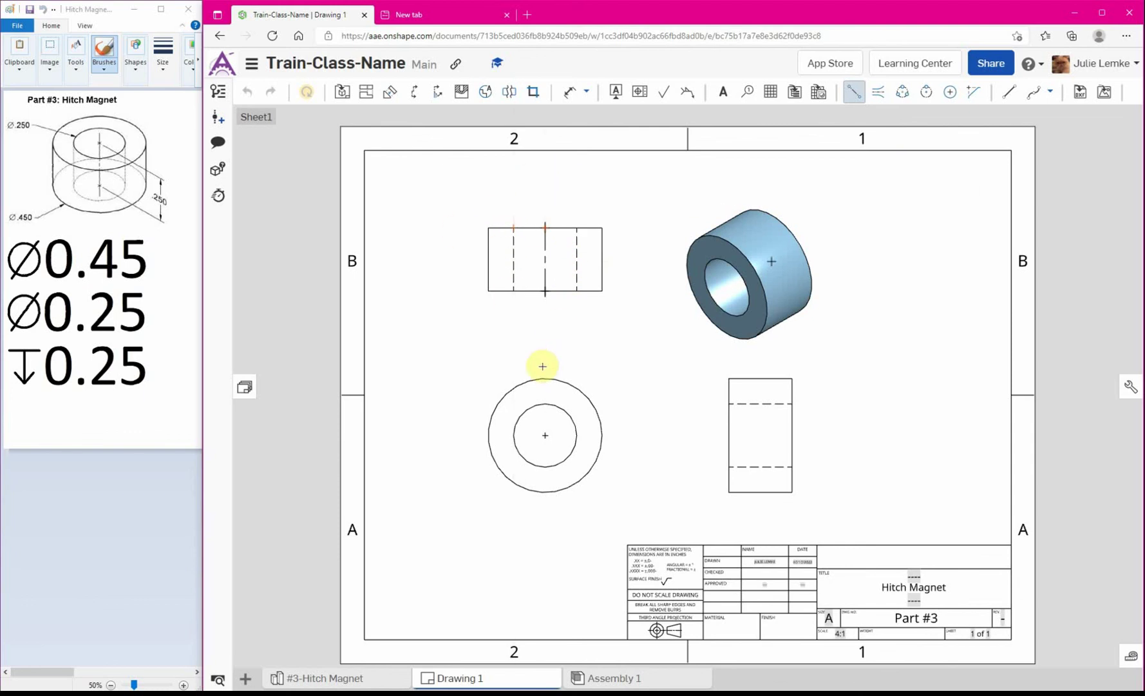
click(577, 228)
click(603, 278)
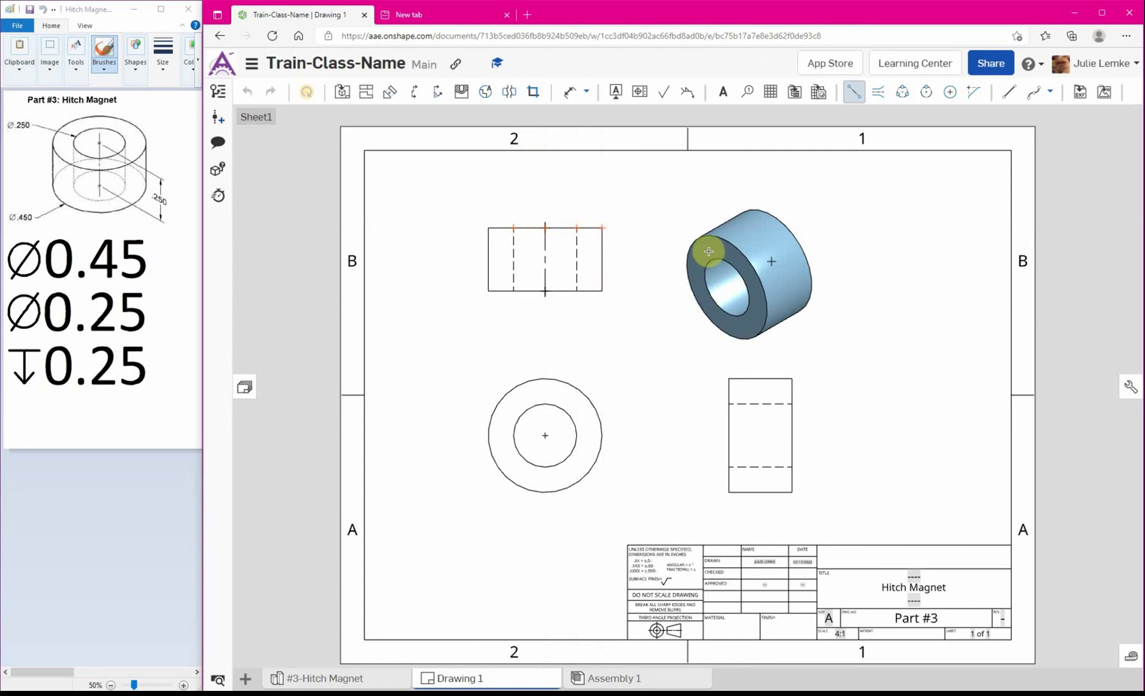
Step: Add an edge to edge centerline between the two hidden lines of the right view
click(880, 97)
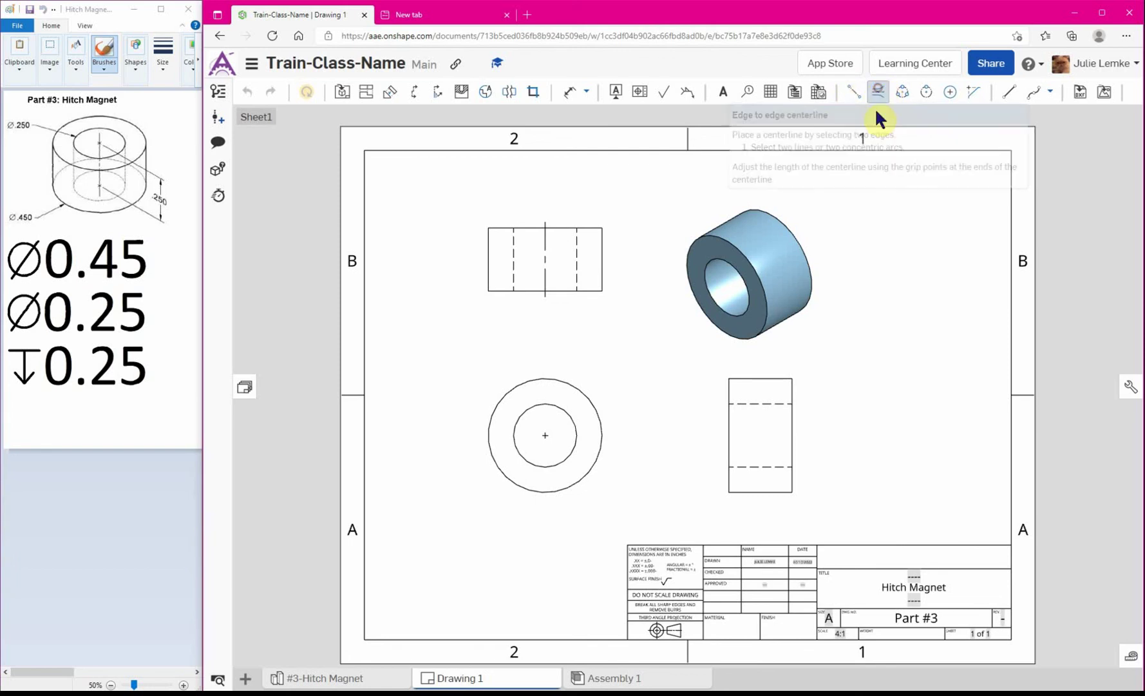
click(753, 403)
click(751, 467)
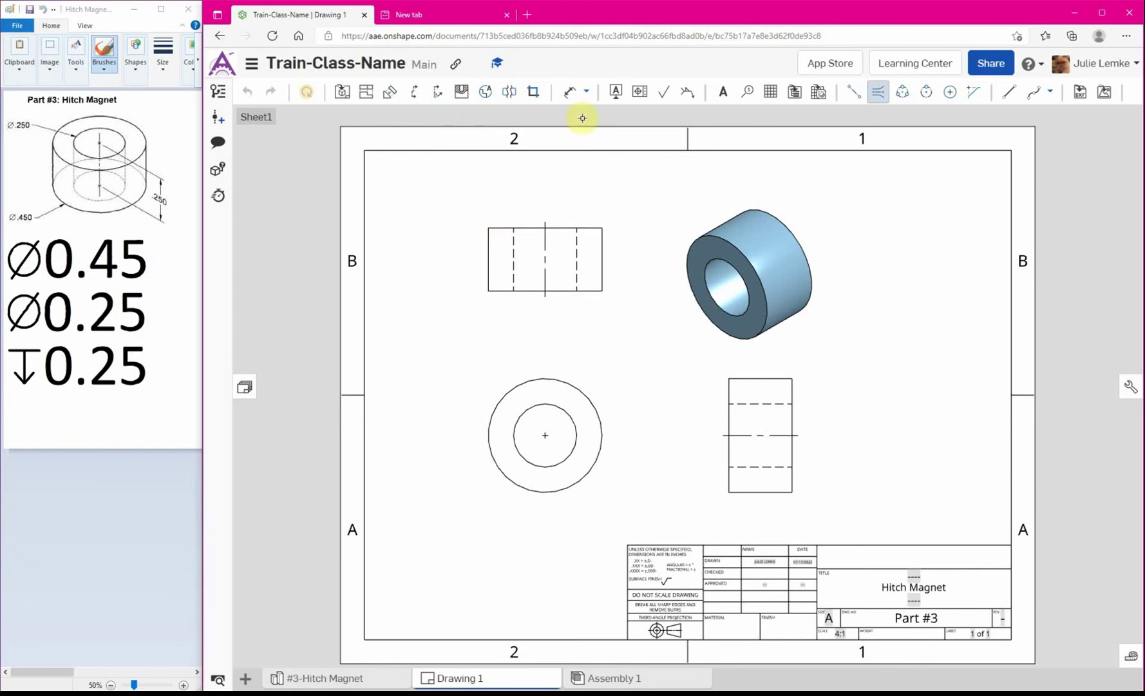
Step: Dimension the outer and inner circle diameters in the front view, placing one above and one below the ring
click(567, 93)
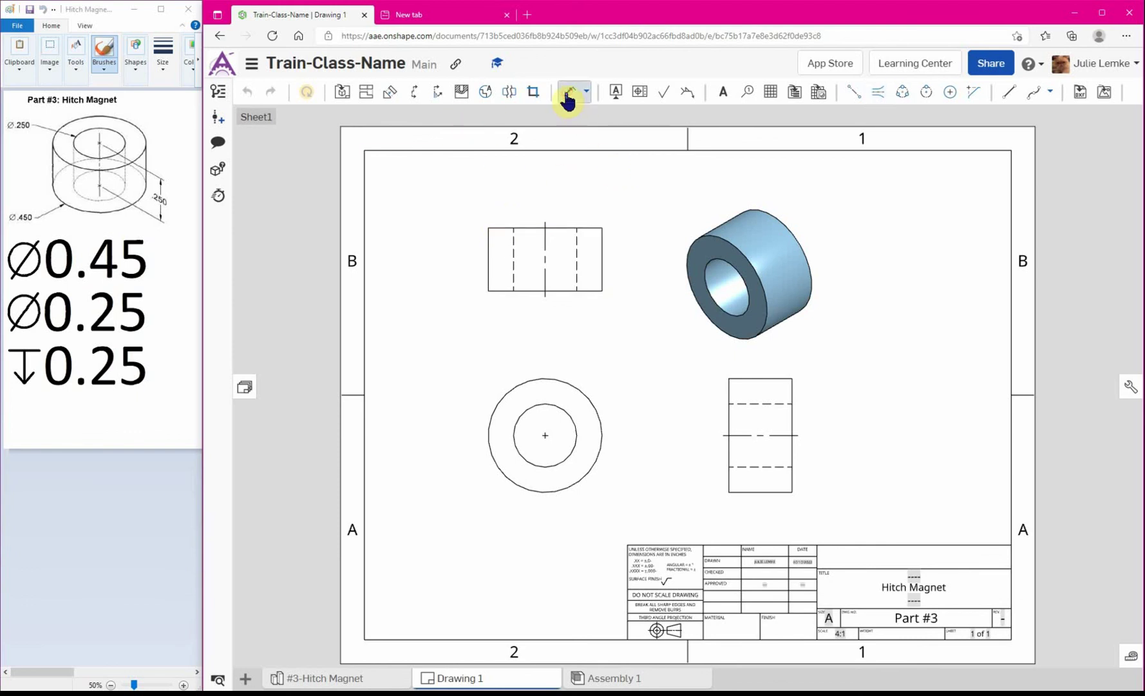
click(565, 381)
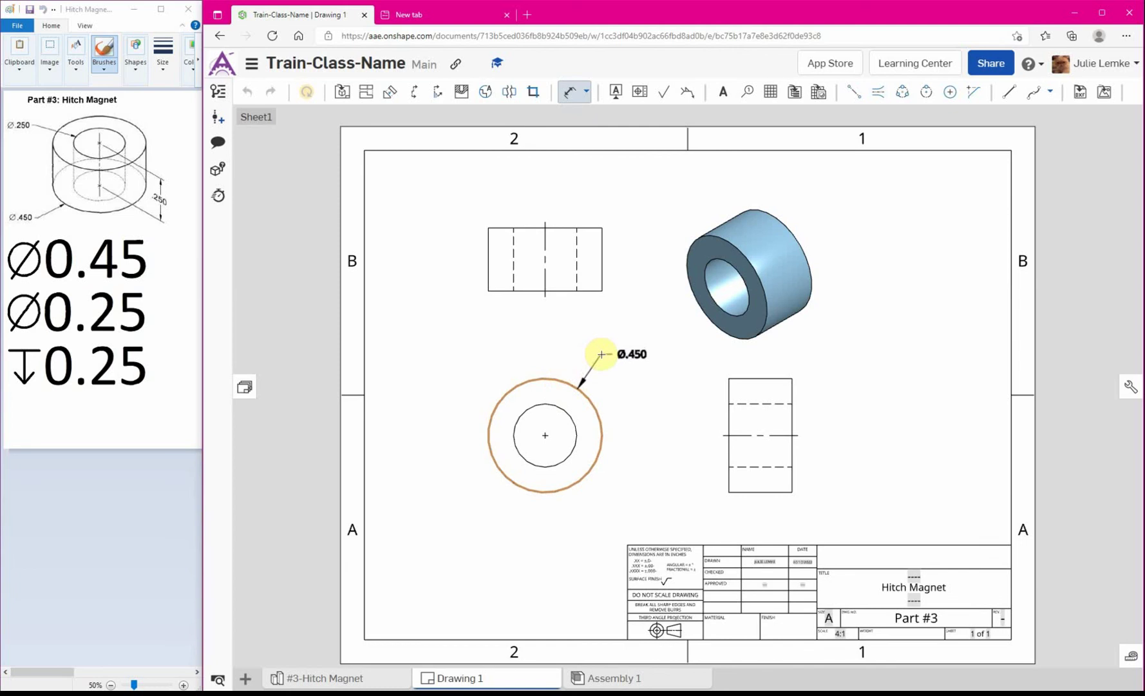
click(600, 352)
click(557, 465)
click(589, 512)
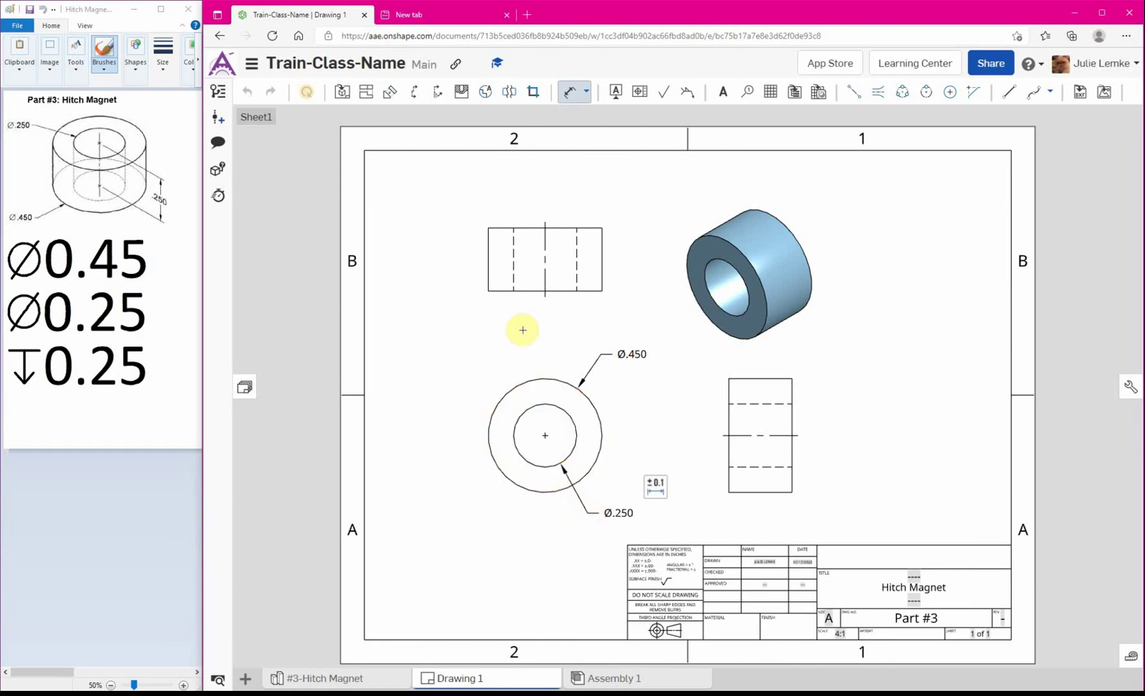
Step: Dimension the ring's depth along the left edge of the top view
click(489, 258)
click(445, 259)
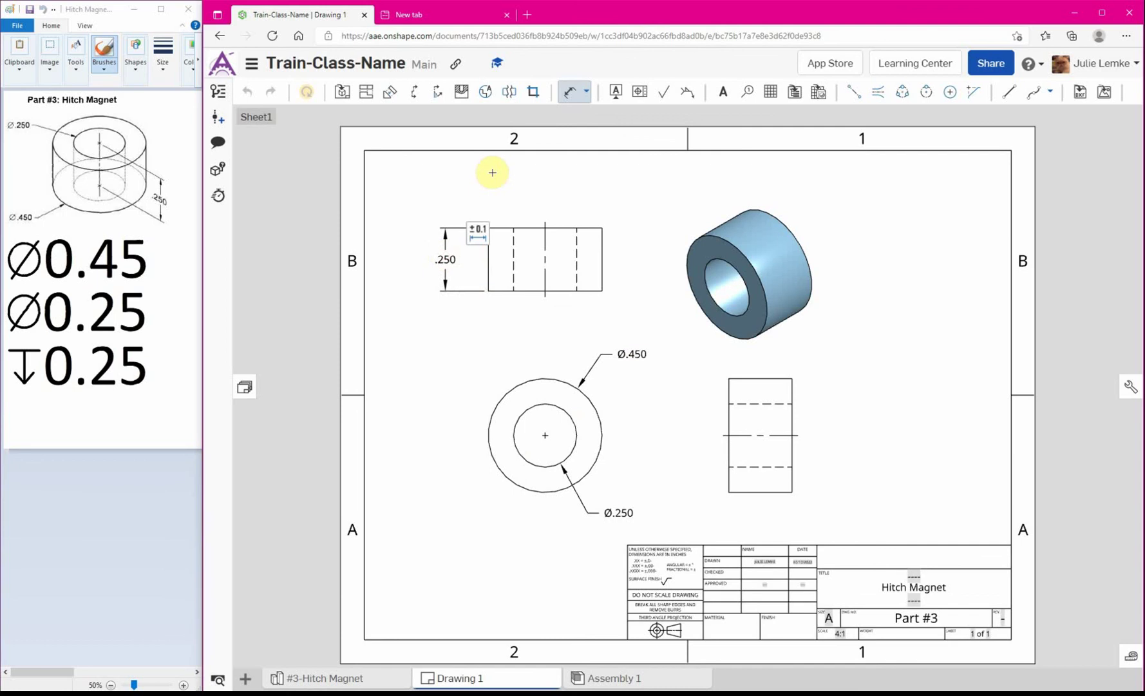
key(Escape)
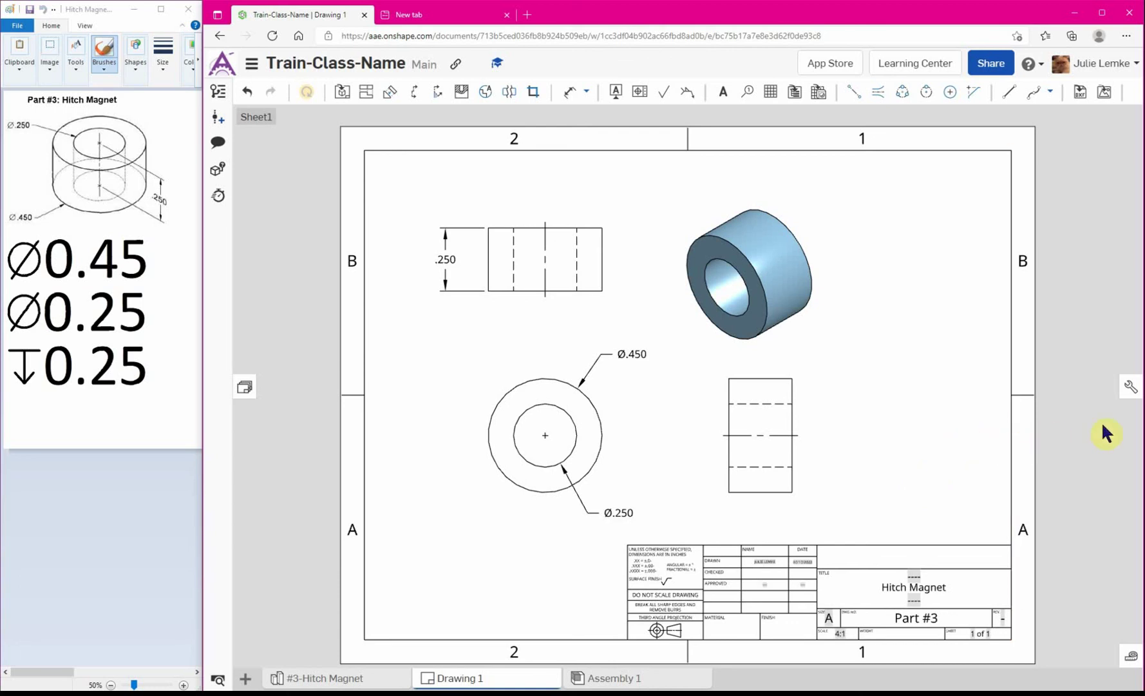
Step: Rename the drawing as "3#-Hitch Magnet"
click(472, 680)
right_click(472, 680)
click(454, 542)
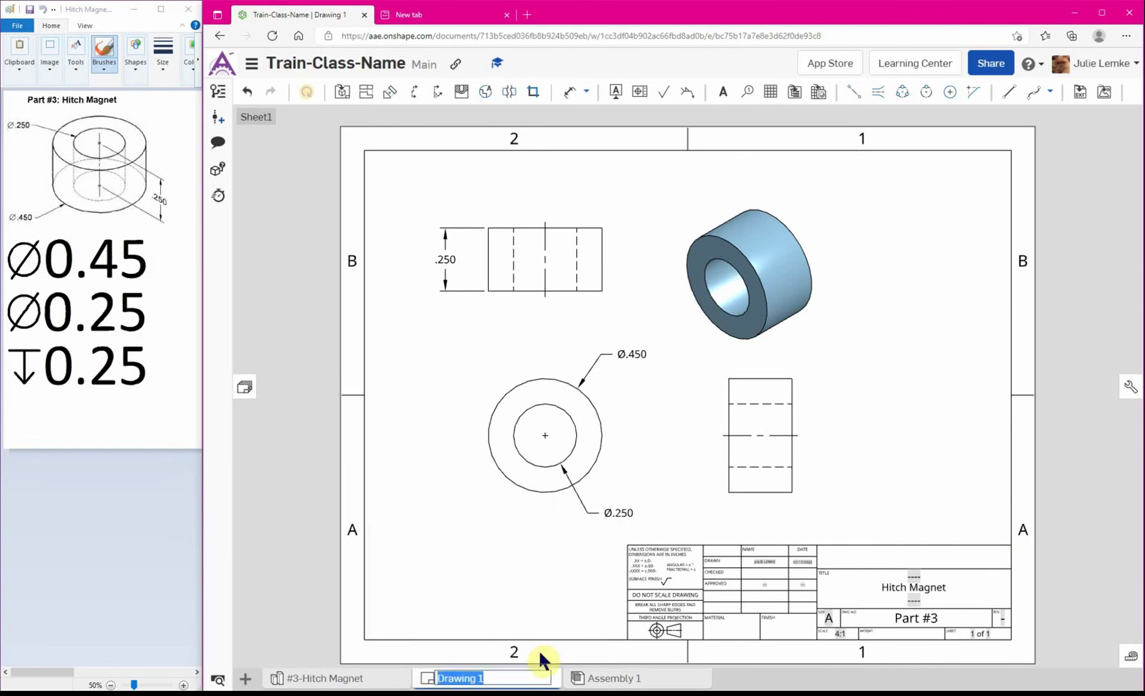
text(3#-Hitch Magnet)
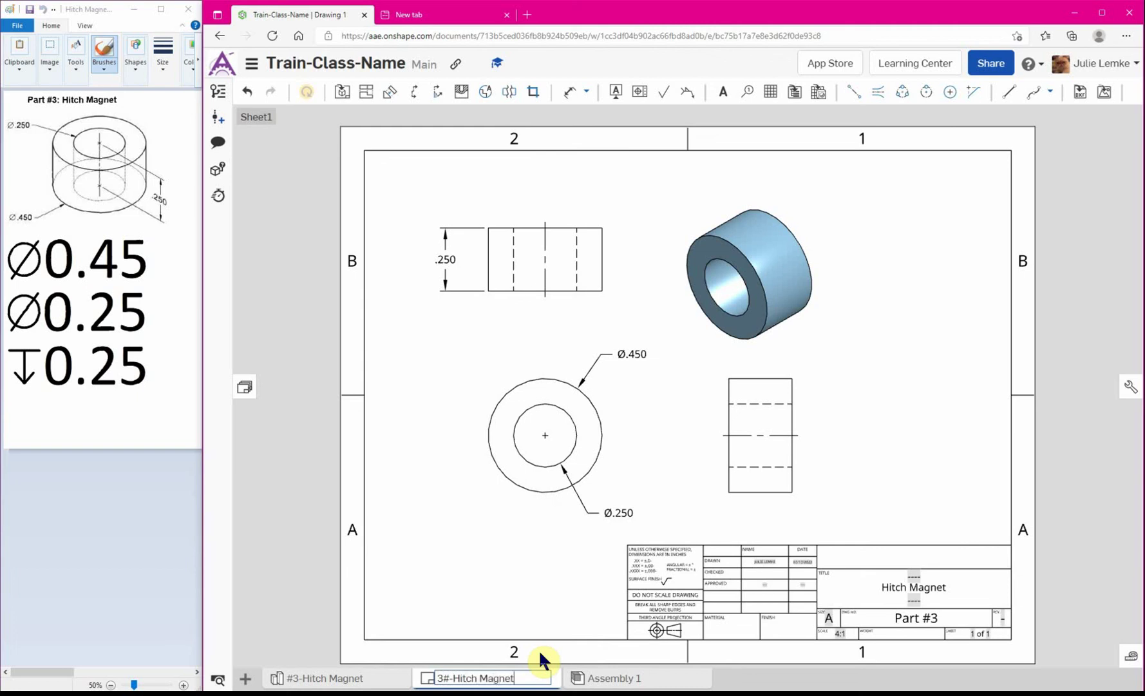
key(Return)
Step: Correct the drawing's name to "#3-Hitch Magnet"
click(449, 677)
right_click(458, 678)
click(473, 542)
key(BackSpace)
key(Home)
text(#)
click(482, 553)
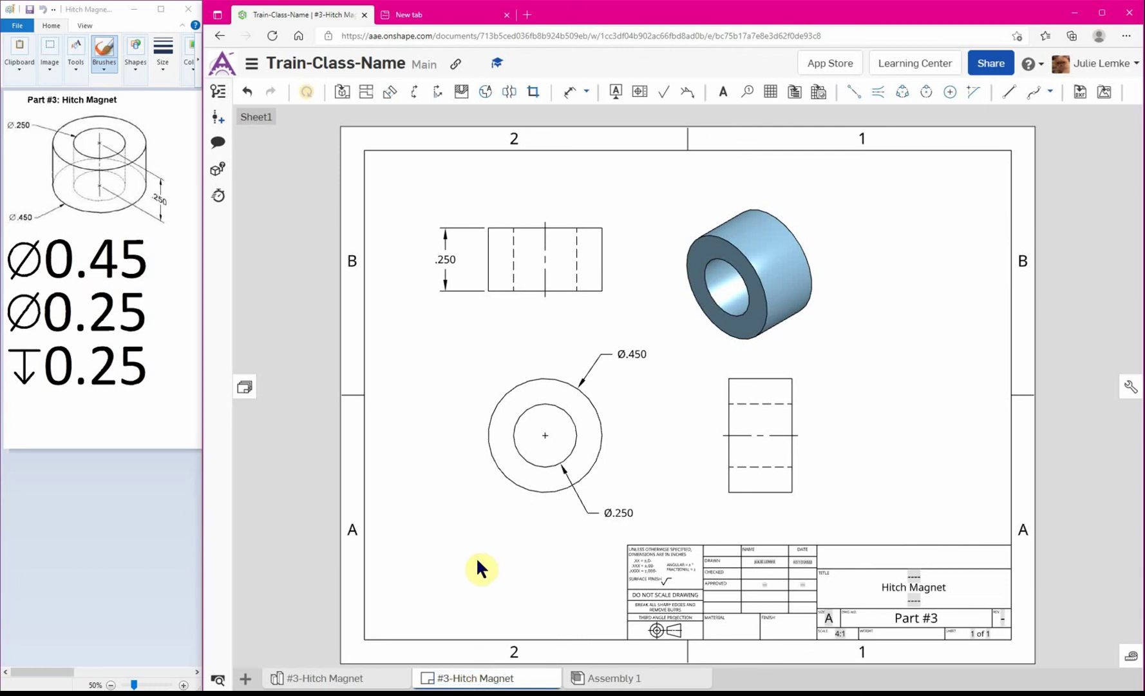